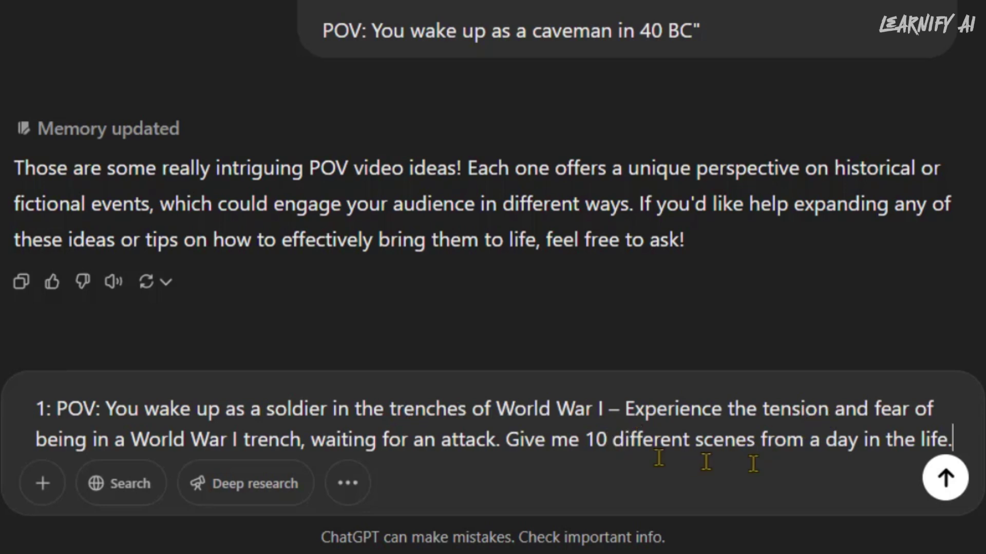
- Submit the World War I trench soldier POV request for 10 different scenes from a day in the life and read through the reply
click(948, 482)
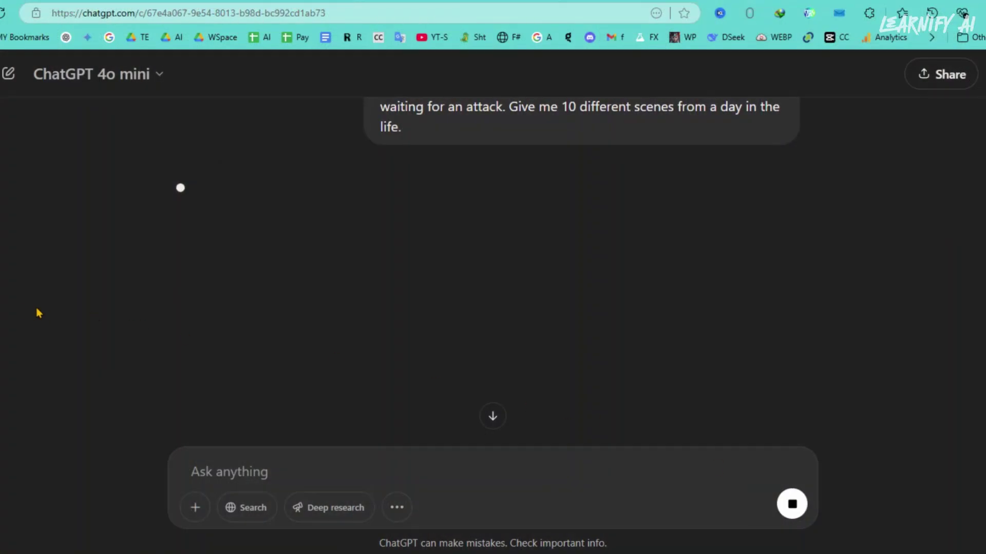
scroll(54, 310, down, 1)
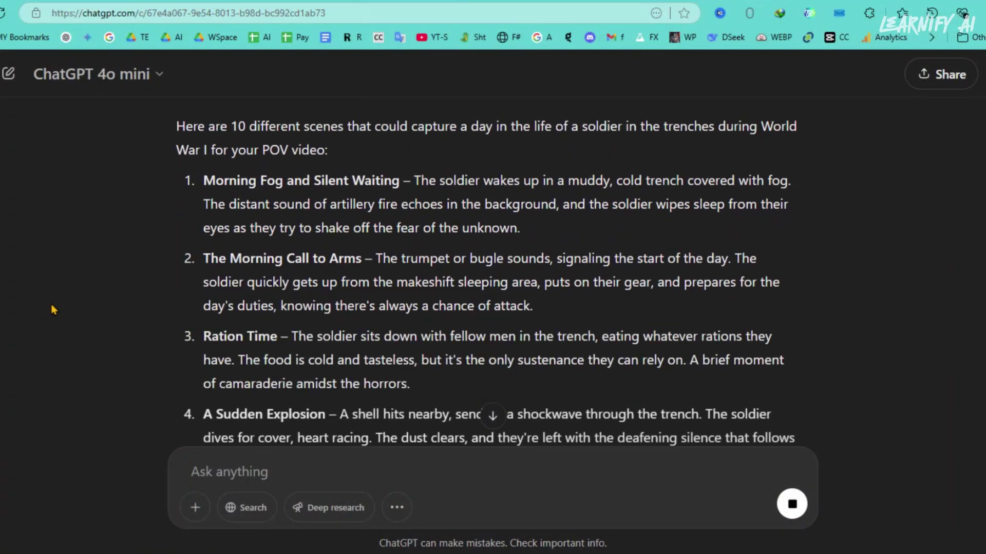
scroll(53, 310, down, 10)
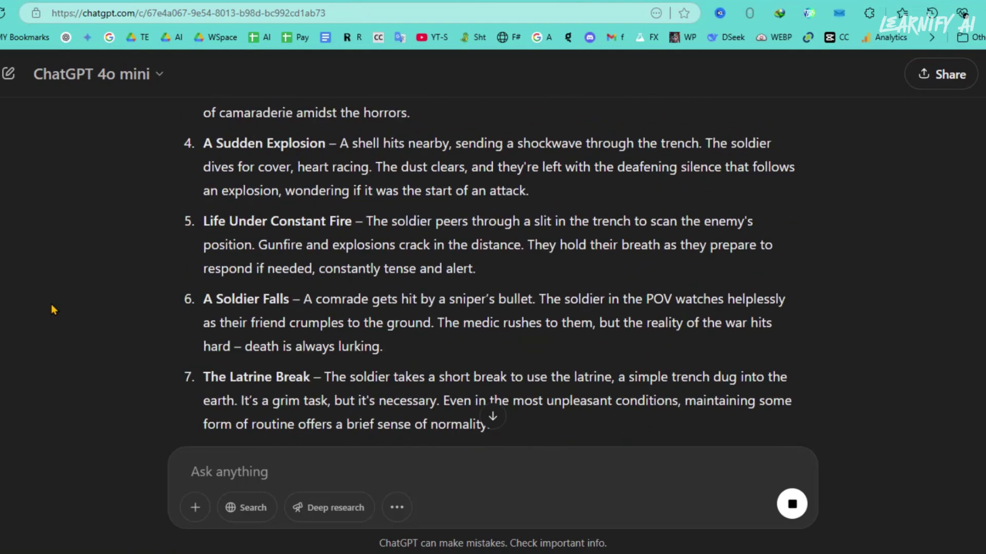
scroll(53, 309, down, 5)
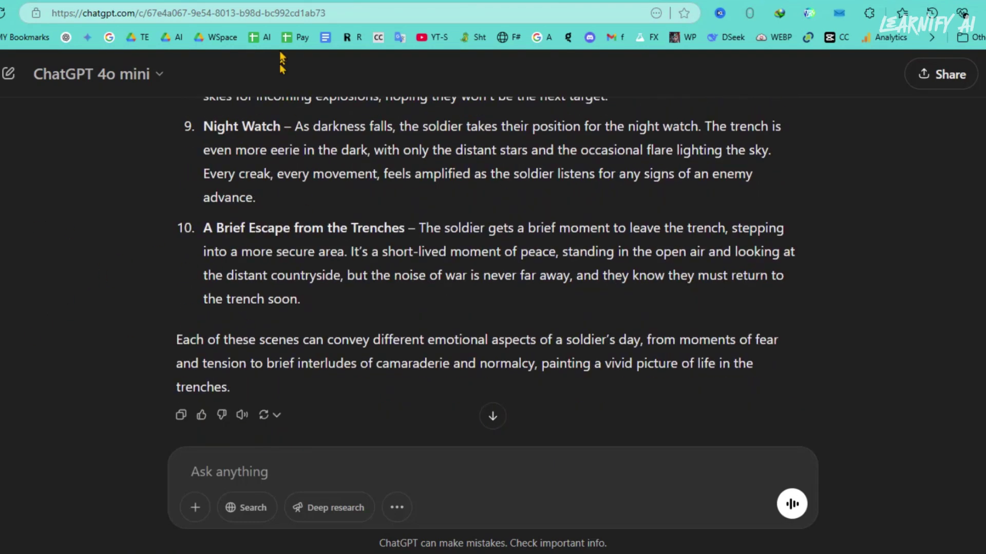
scroll(234, 269, up, 15)
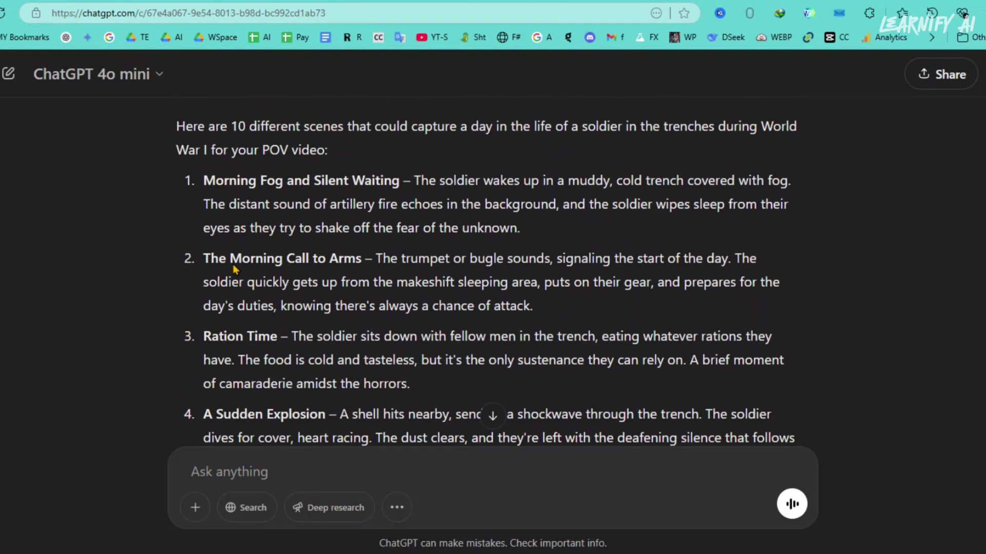
scroll(234, 269, down, 15)
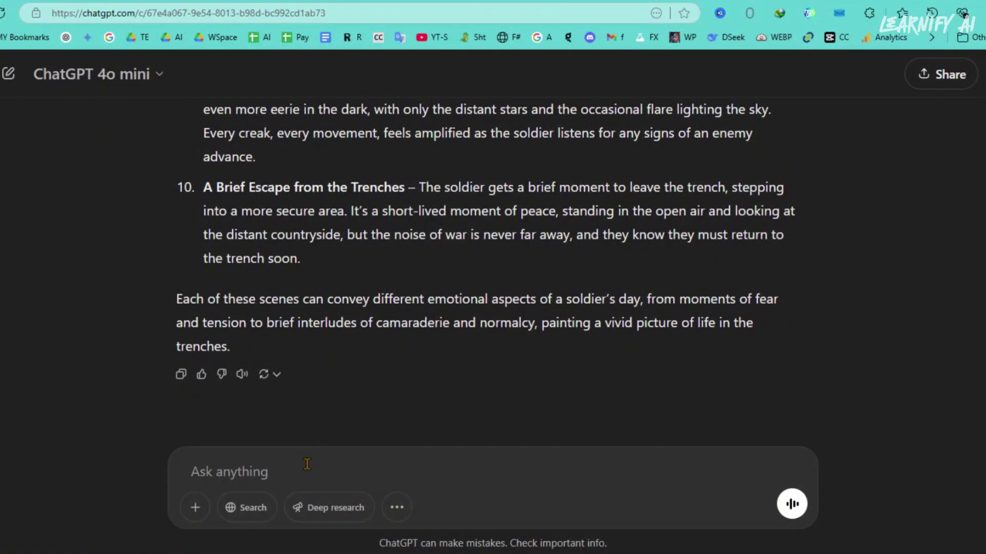
- Ask for detailed AI image prompts and video animation prompts for each scene, at least 5-6 detailed sentences each, from first person view and photo realistic
text(Give me detailed prompts for AI to generate images for each scene. Then give me prompts to animate them in any video generator… Each prompt should be at least 5-6 detailed sentences, making sure that it’s from first person view. Make it photo realistic.)
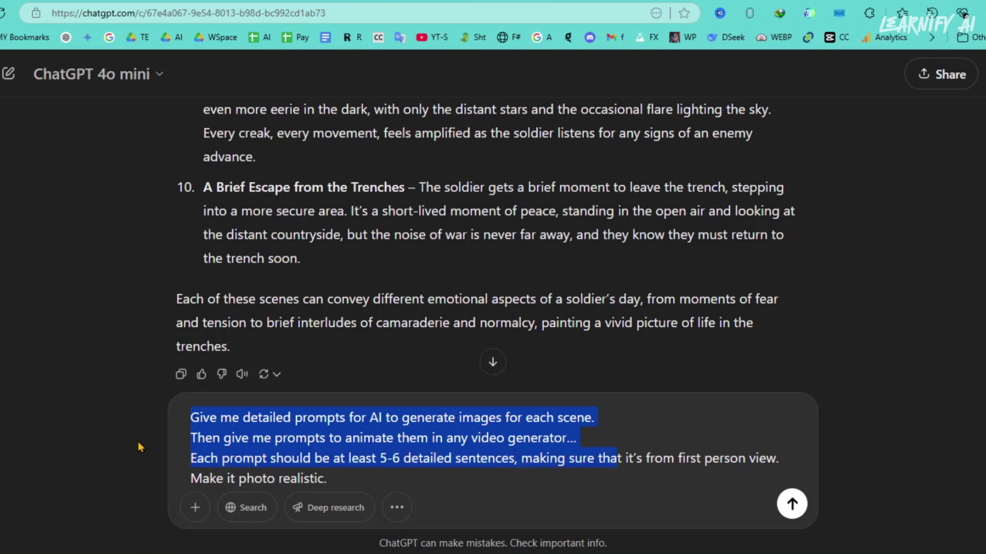
key(shift+Right)
key(shift+Right)
key(shift+Right)
key(shift+Right)
key(shift+Right)
key(shift+Right)
key(shift+Right)
key(shift+Right)
key(shift+Right)
key(shift+Right)
key(shift+Right)
key(shift+Right)
key(shift+Right)
key(shift+Right)
key(shift+Right)
key(shift+Right)
key(shift+Right)
key(shift+Right)
key(shift+Right)
key(shift+Right)
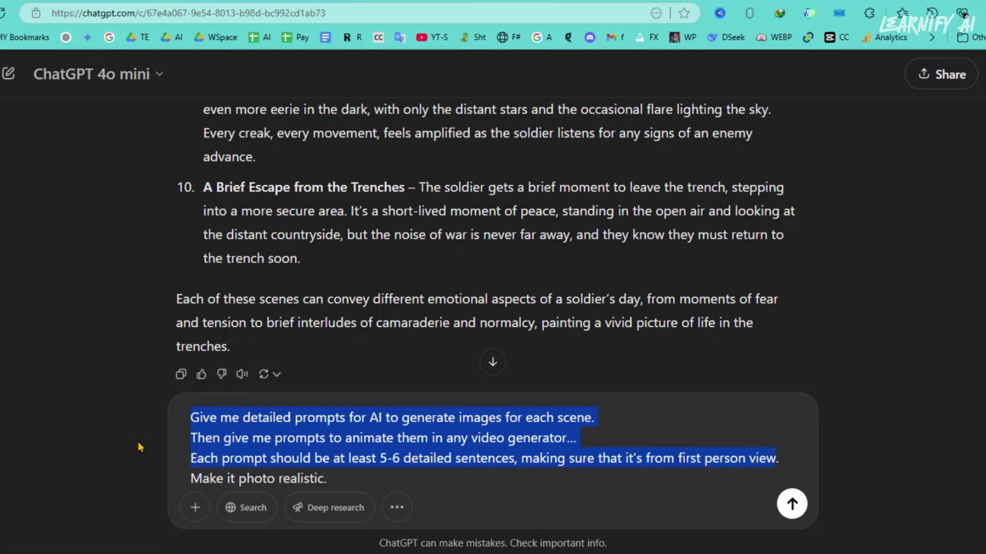
key(shift+Right)
key(shift+Right)
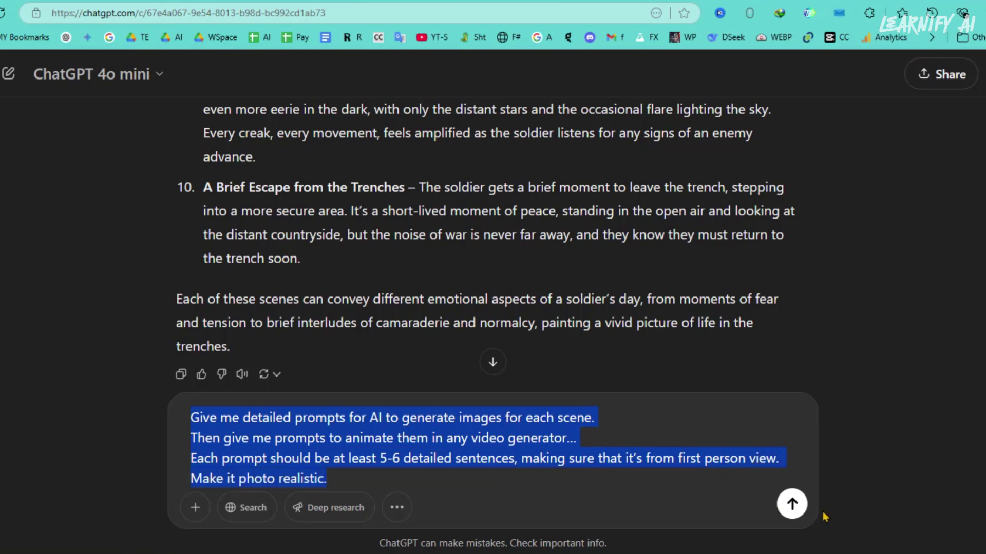
click(795, 508)
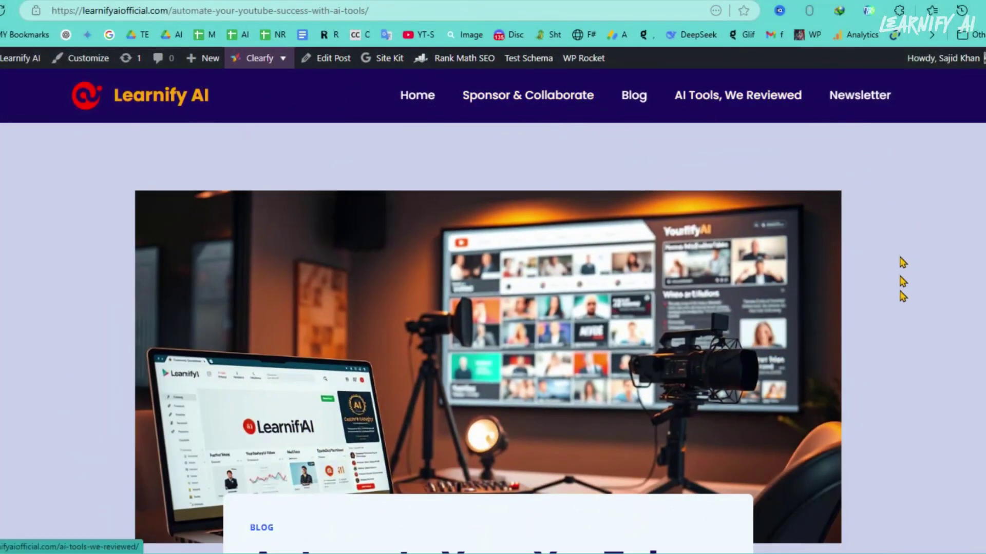
- Look through the Learnify AI blog article "Automate Your YouTube Success with AI Tools" and its similar posts
scroll(907, 381, down, 5)
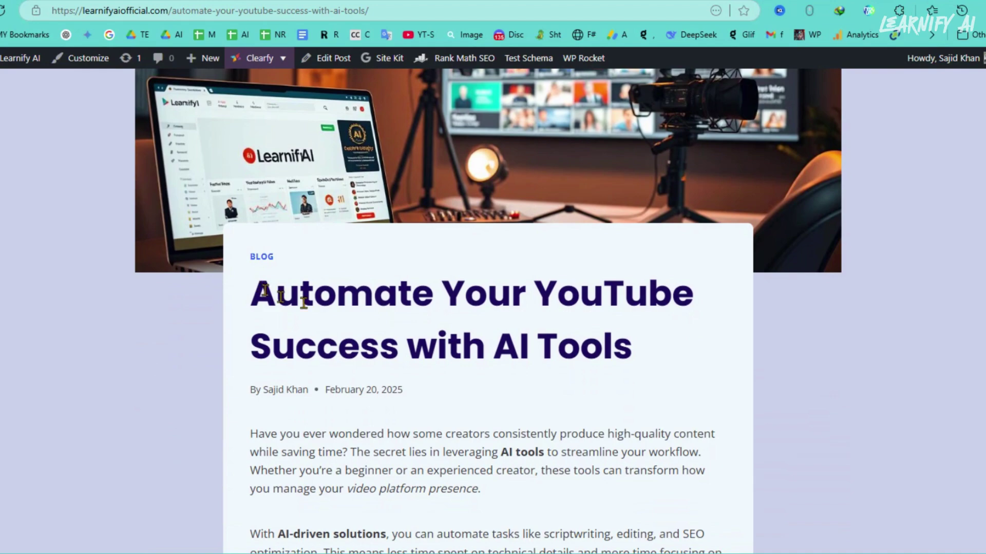
drag(252, 292, 640, 342)
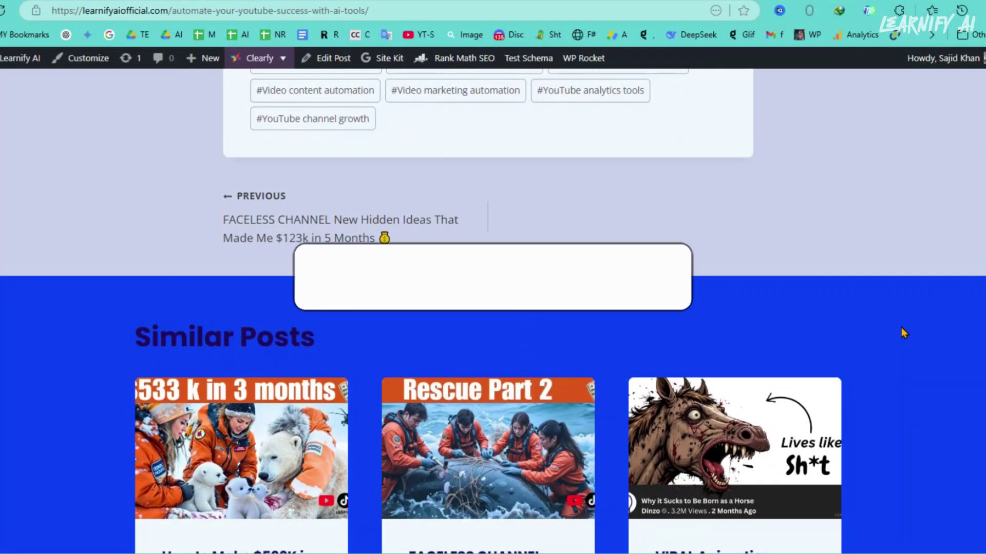
scroll(903, 330, down, 4)
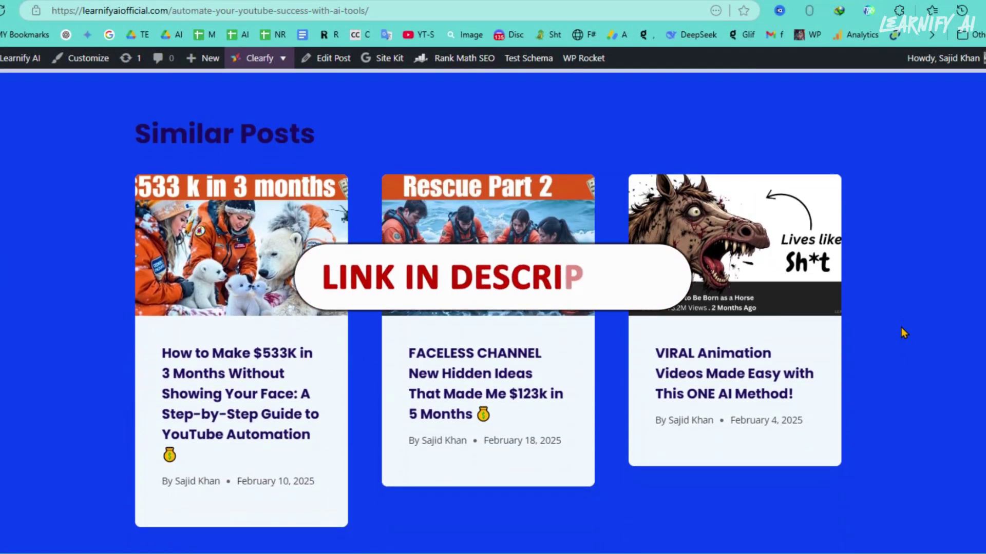
scroll(899, 364, down, 1)
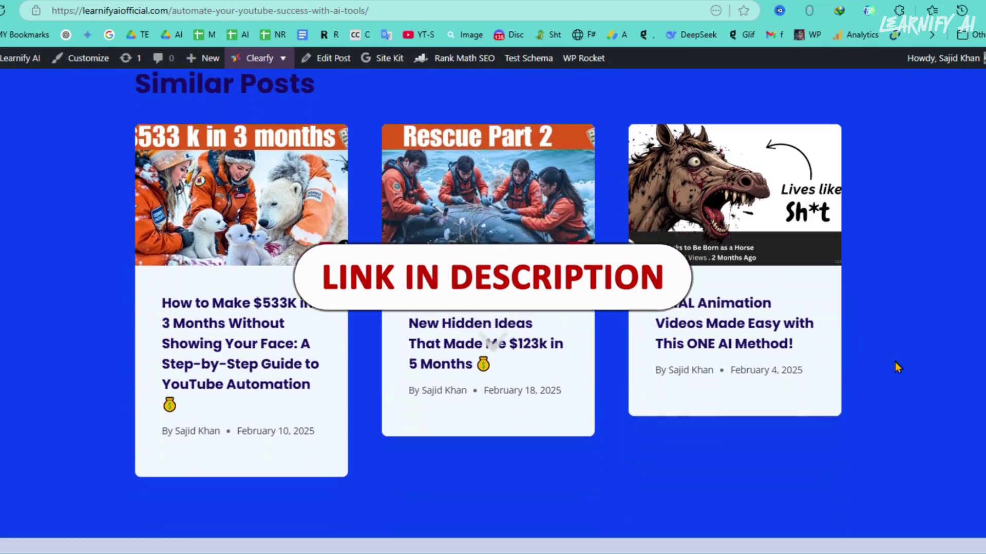
scroll(895, 361, down, 4)
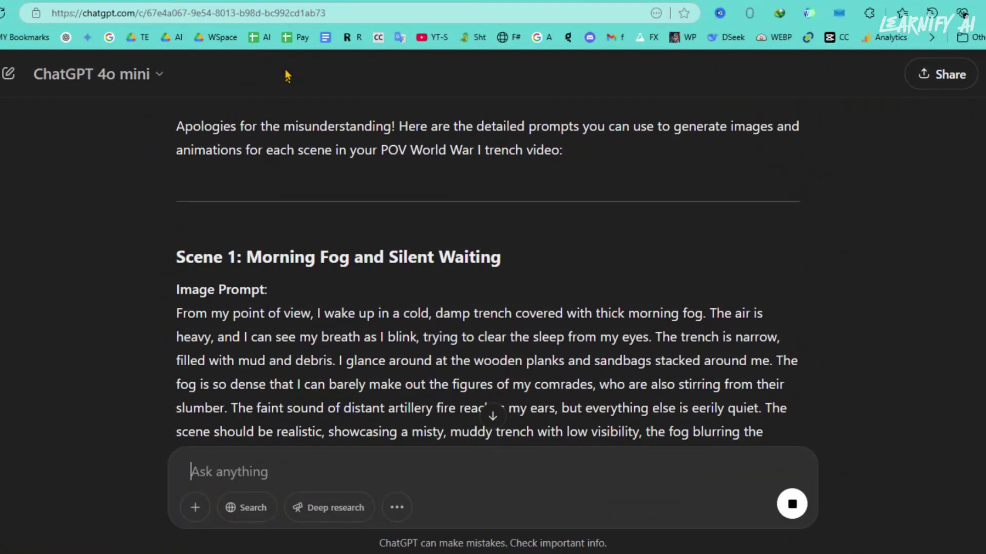
- Back in ChatGPT, review the image prompt and animation prompt written for each trench scene, starting from Scene 1
scroll(143, 294, down, 2)
scroll(143, 294, down, 9)
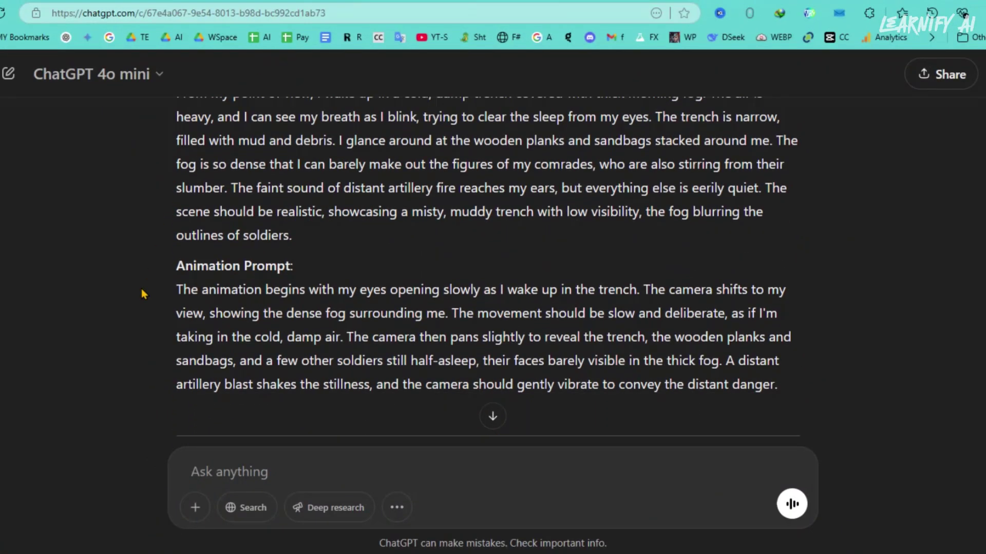
scroll(143, 294, down, 7)
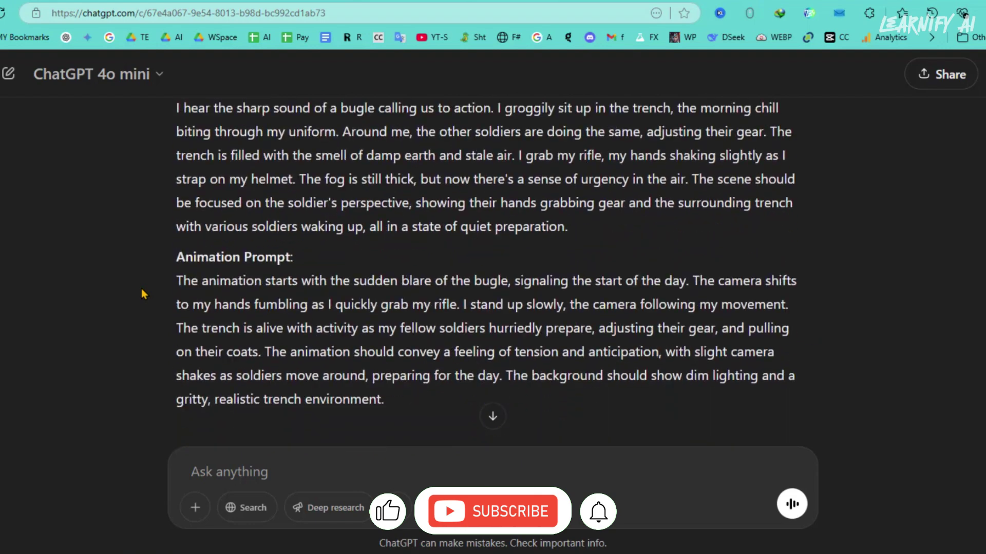
scroll(142, 294, down, 4)
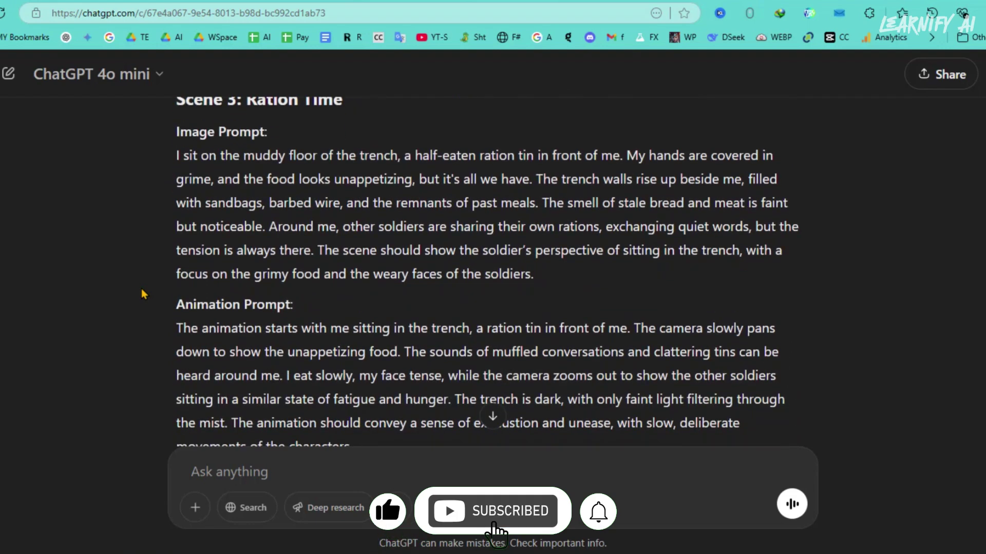
scroll(143, 293, down, 5)
scroll(142, 291, down, 3)
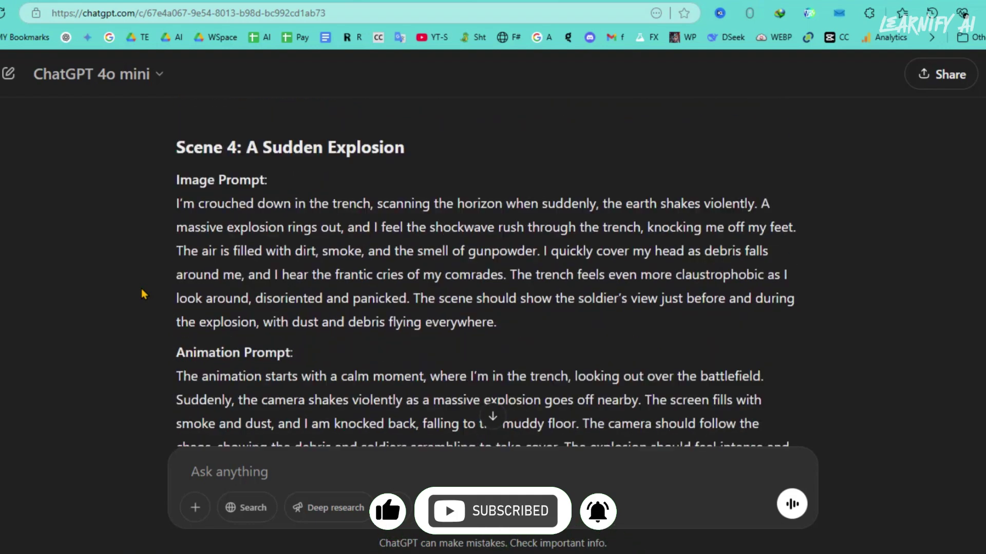
scroll(142, 291, down, 5)
scroll(143, 293, down, 4)
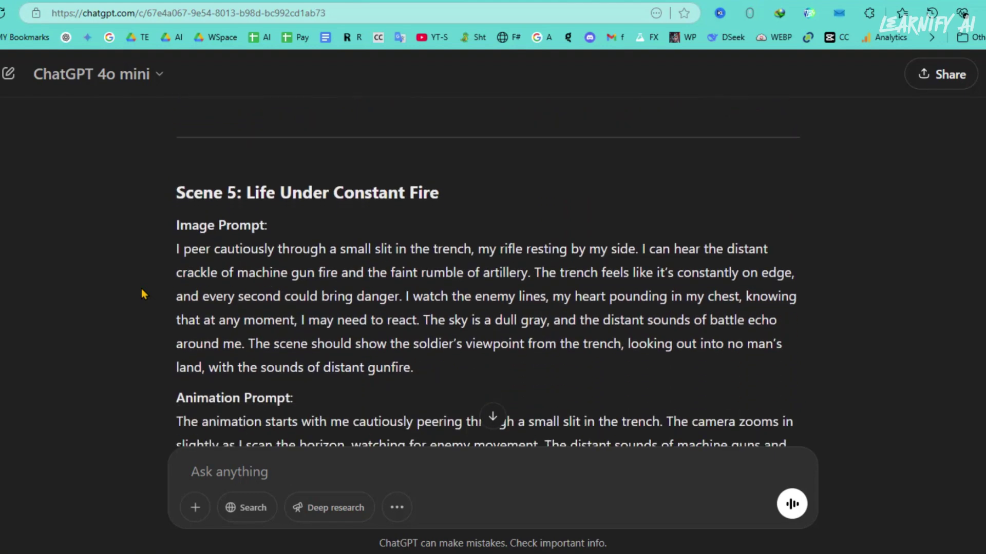
scroll(143, 294, down, 8)
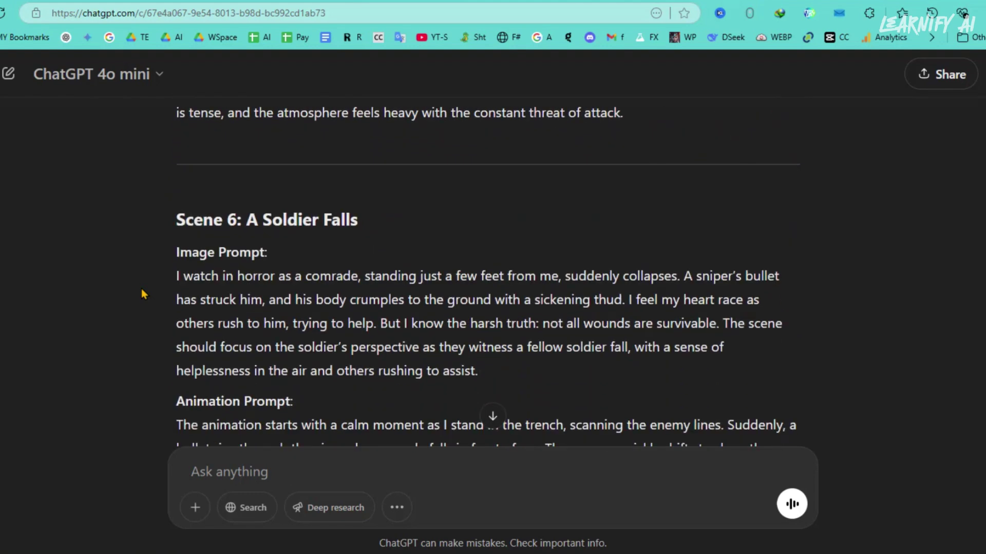
scroll(142, 294, down, 9)
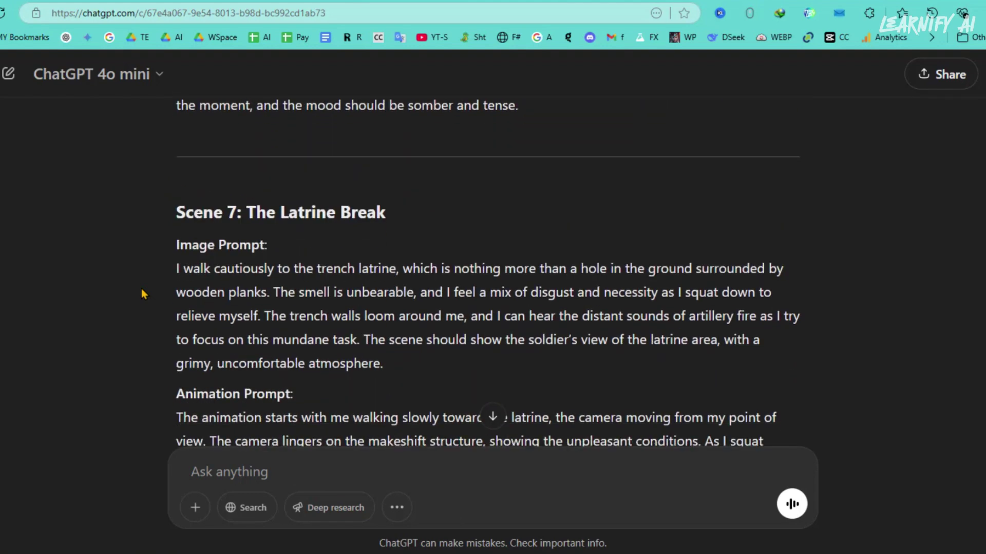
scroll(142, 294, down, 2)
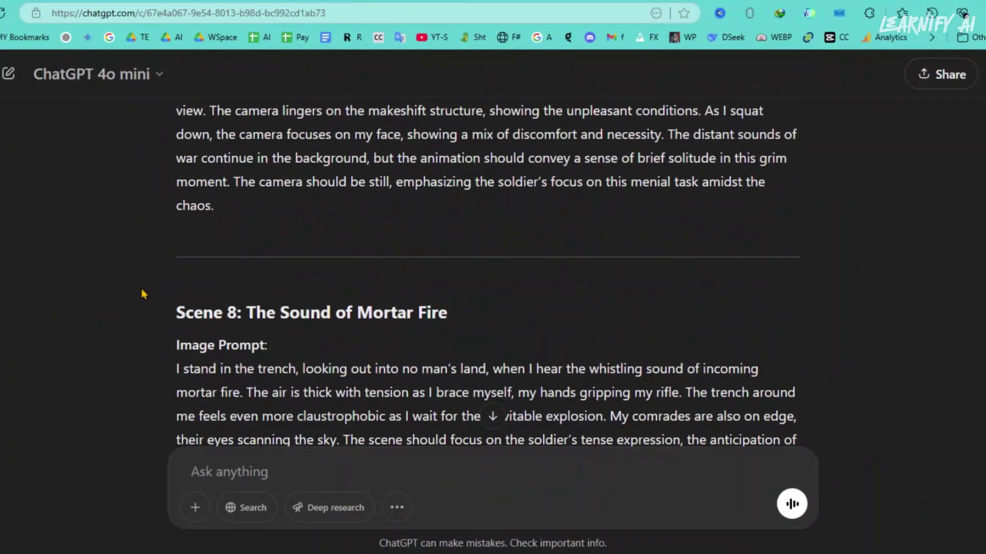
scroll(143, 294, down, 5)
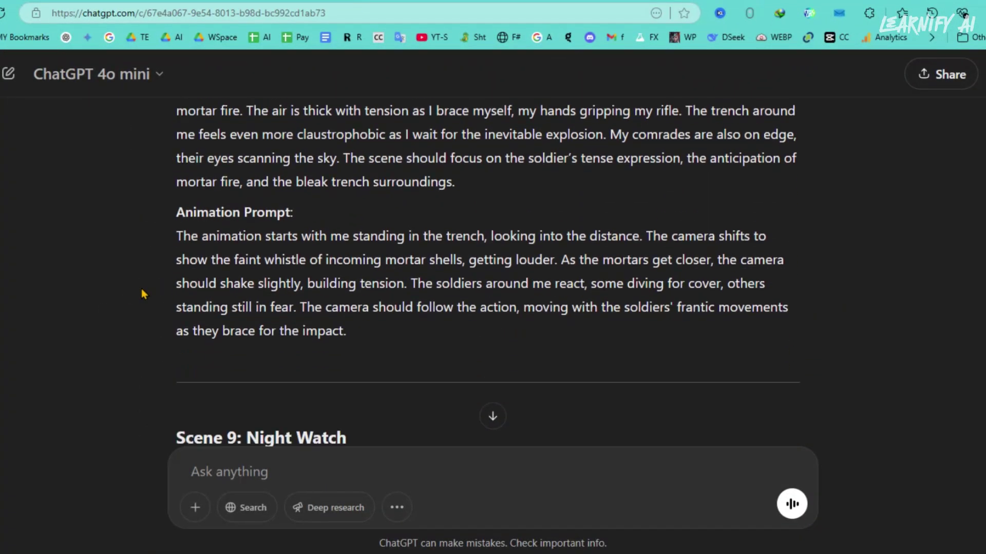
scroll(141, 288, down, 5)
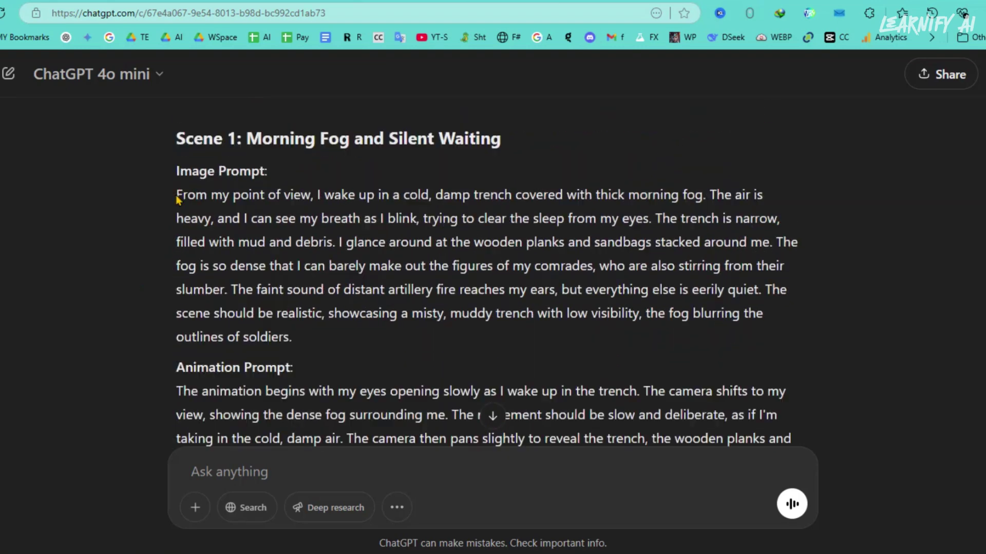
- Copy the Scene 1 "Morning Fog and Silent Waiting" image prompt into the image description in PicLumen
drag(176, 199, 293, 339)
key(ctrl+c)
right_click(290, 238)
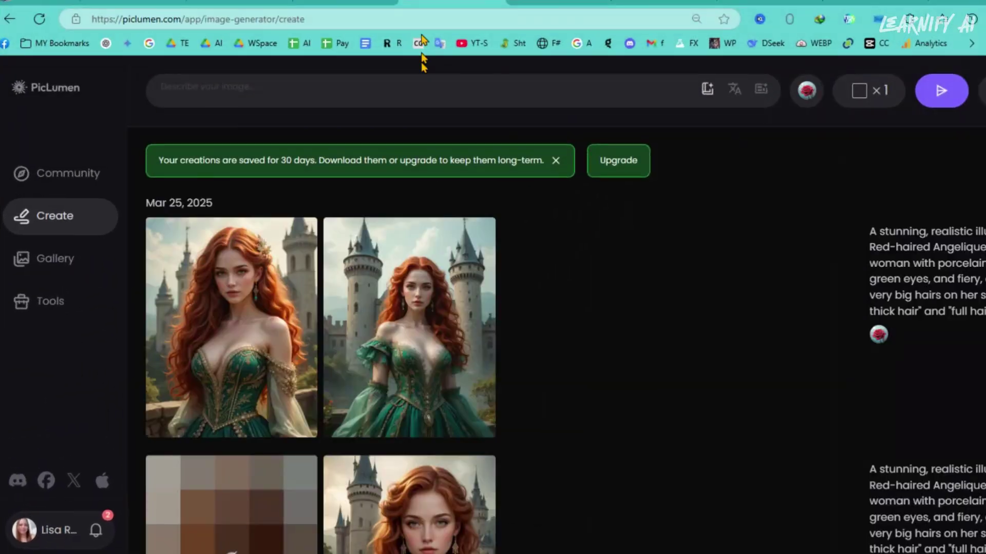
click(432, 89)
key(ctrl+v)
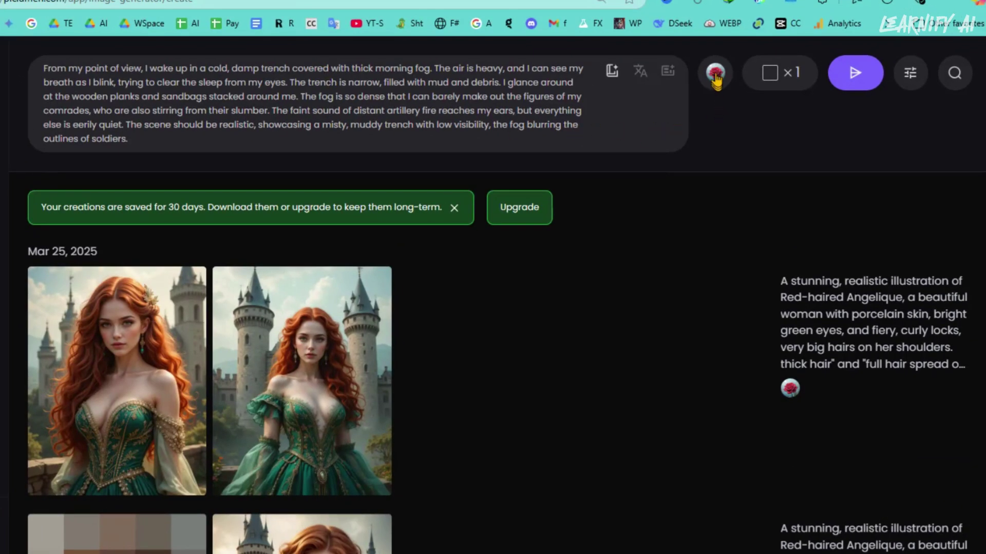
- Generate the trench images with the PicLumen Art V1 model, 2 images per batch and a 9:16 aspect ratio
click(716, 76)
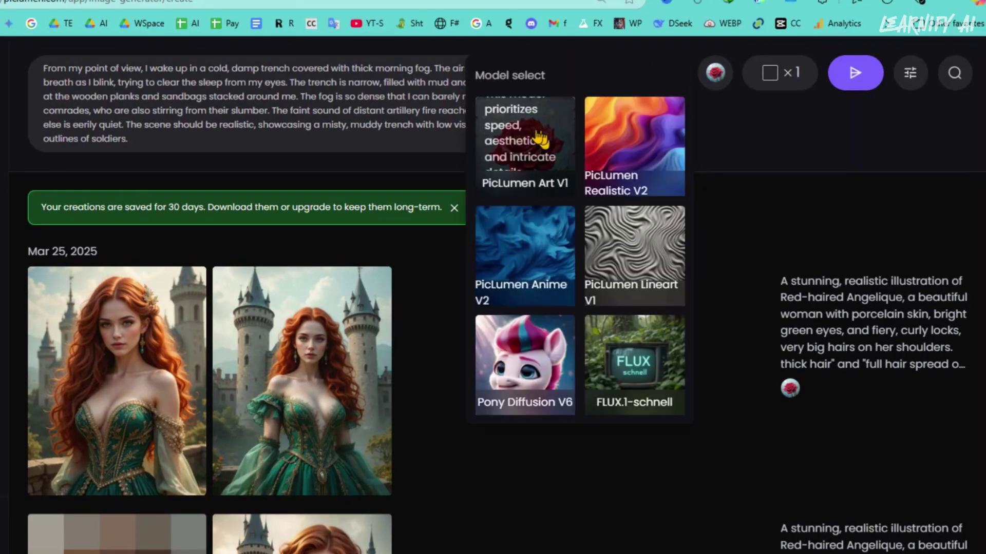
click(523, 140)
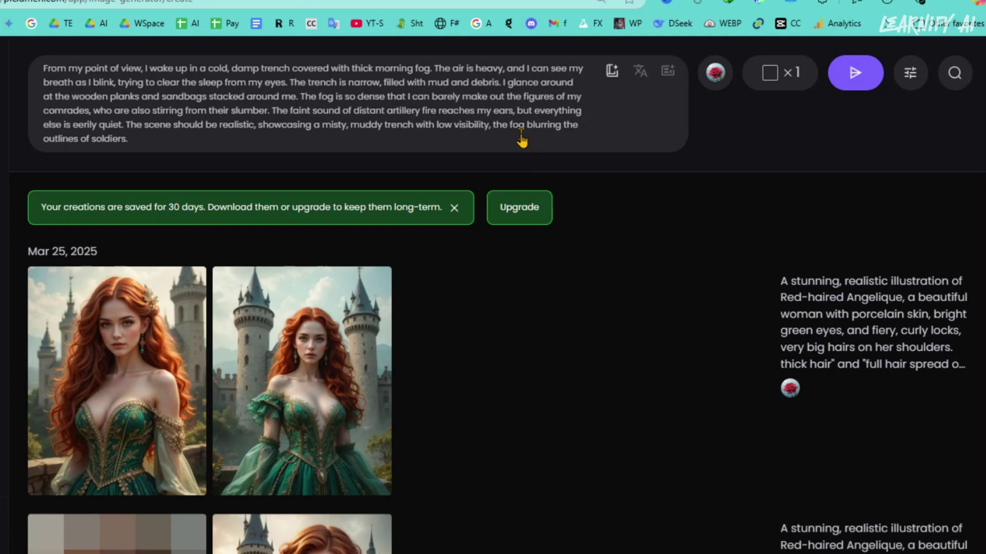
click(773, 82)
click(751, 522)
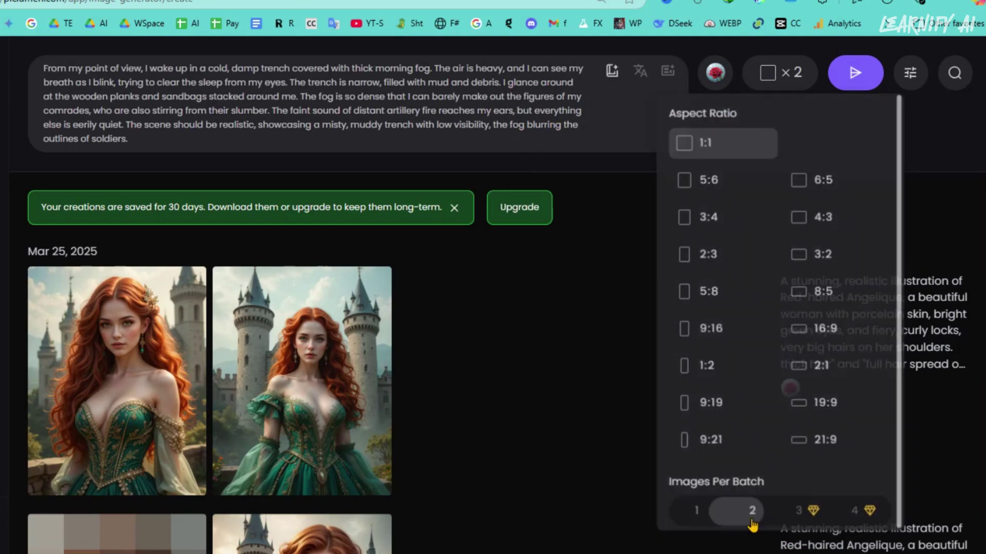
click(770, 77)
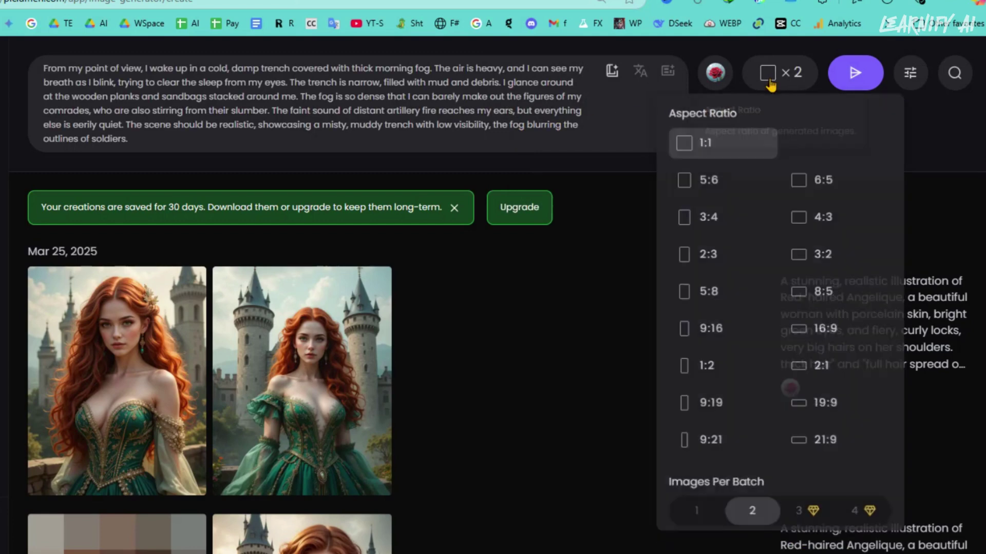
click(707, 339)
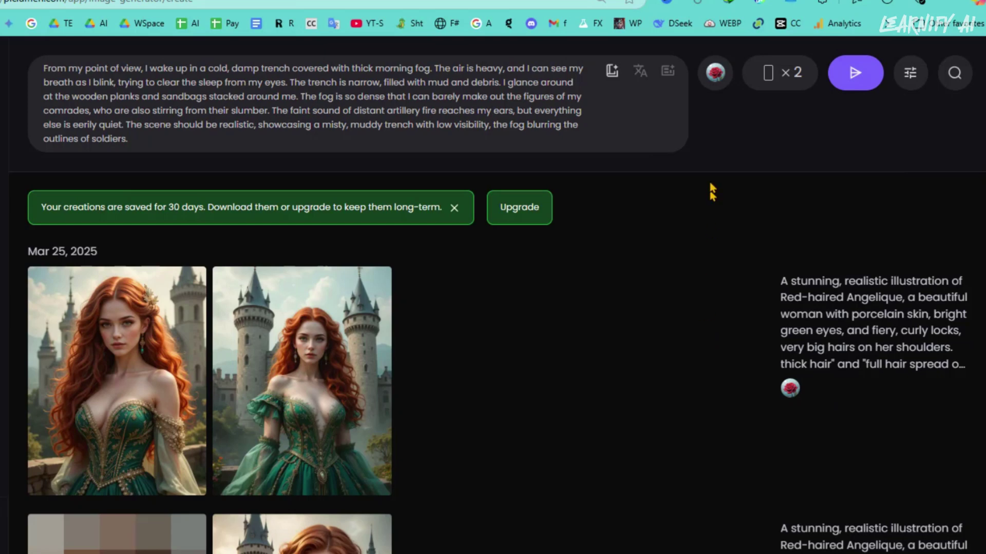
click(843, 91)
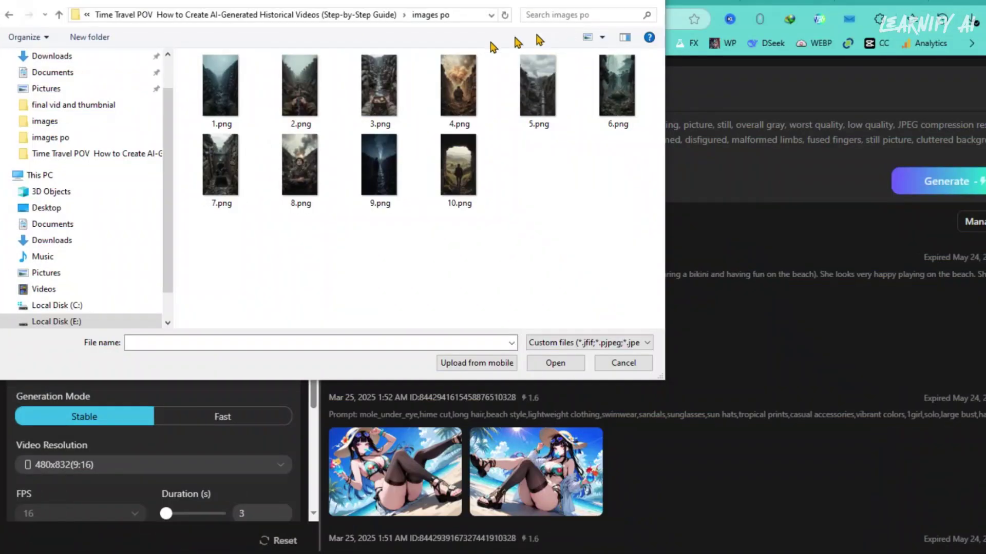
- Load 1.png from the "images po" folder as the source image for Img2Video in Tensor.Art and view the video settings
double_click(224, 93)
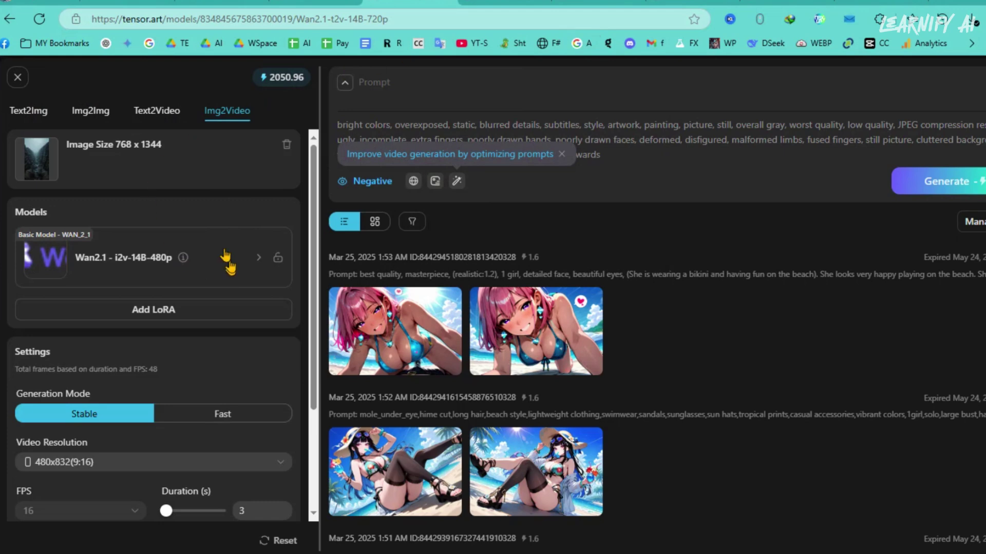
scroll(178, 309, down, 3)
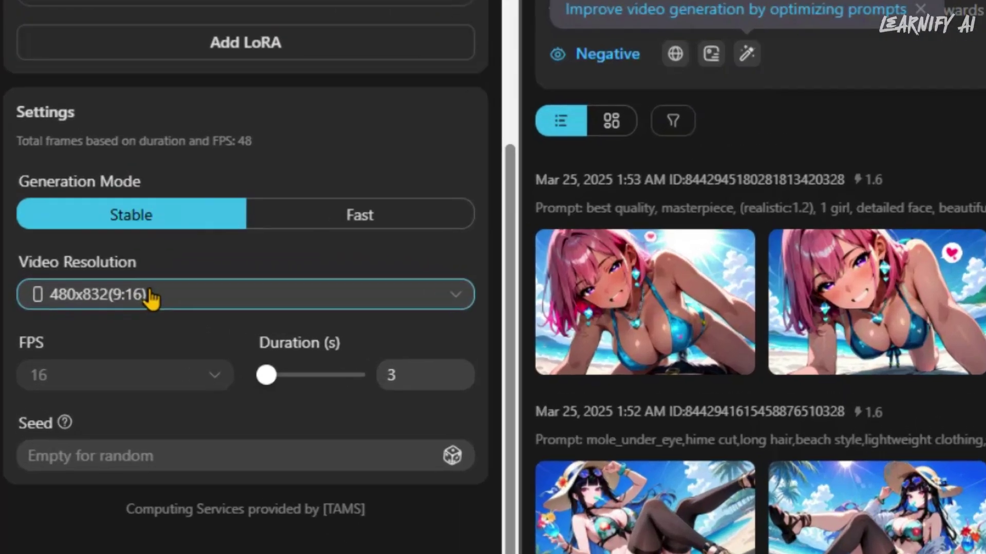
- Generate a 5-second 480x832 (9:16) video from the Scene 1 animation prompt about waking up in the foggy trench
click(92, 328)
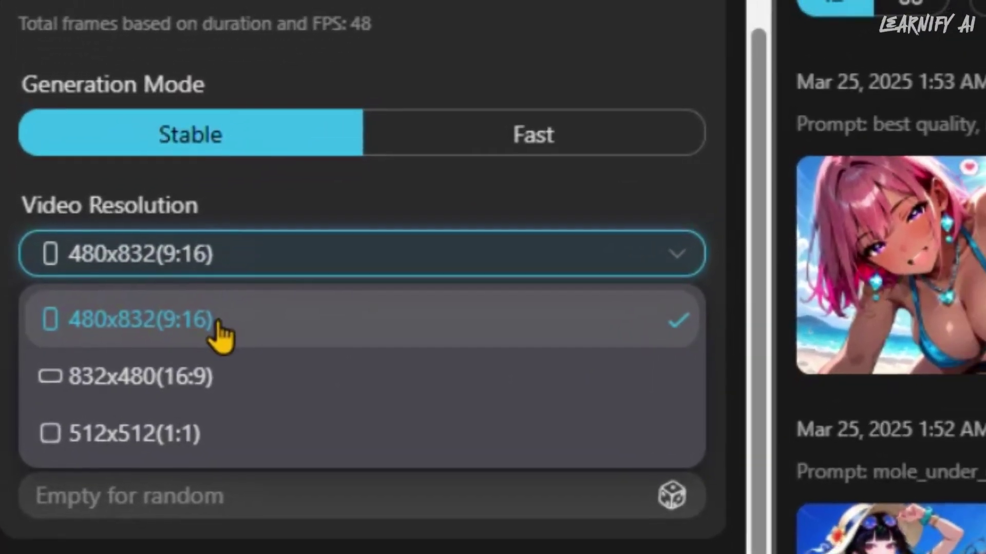
click(218, 322)
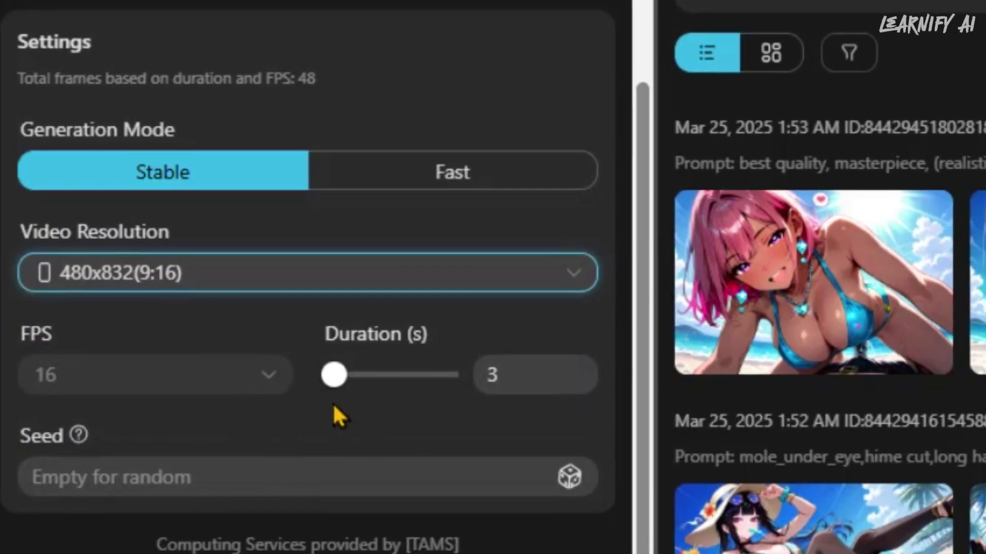
drag(347, 376, 384, 395)
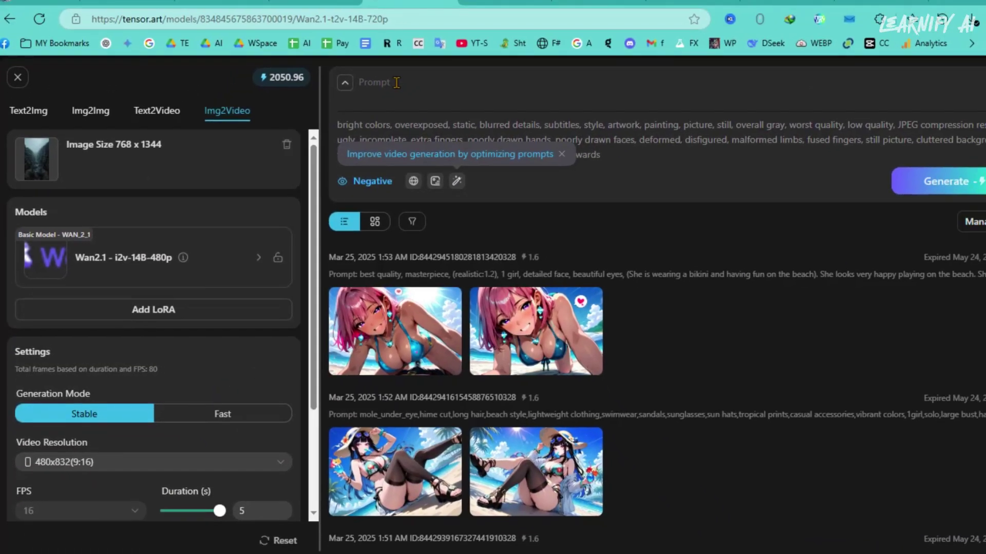
text(The animation begins with my eyes opening slowly as I wake up in the trench. The camera shifts to my view, showing the dense fog surrounding me. The movement should be slow and deliberate, as if I'm taking in the cold, damp air. The camera then pans slightly to reveal the trench, the wooden planks and sandbags, and a few other soldiers still half-asleep, their faces barely visible in the thick fog. A distant artillery blast shakes the stillness, and the camera should gently vibrate to convey the distant danger.)
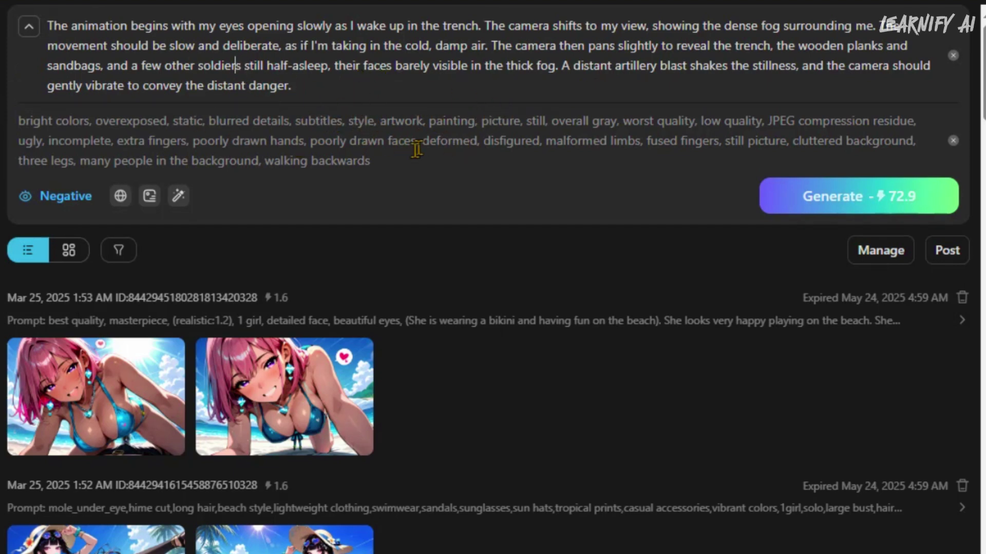
click(811, 205)
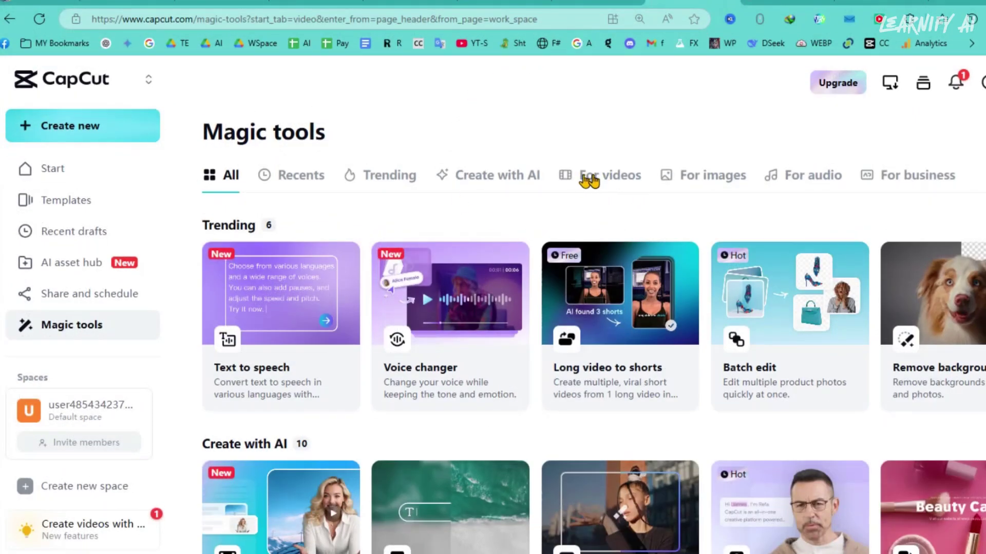
- In CapCut's online Magic tools, load 11.mp4 from the videos folder into the Video upscaler and upscale it 2x
click(594, 175)
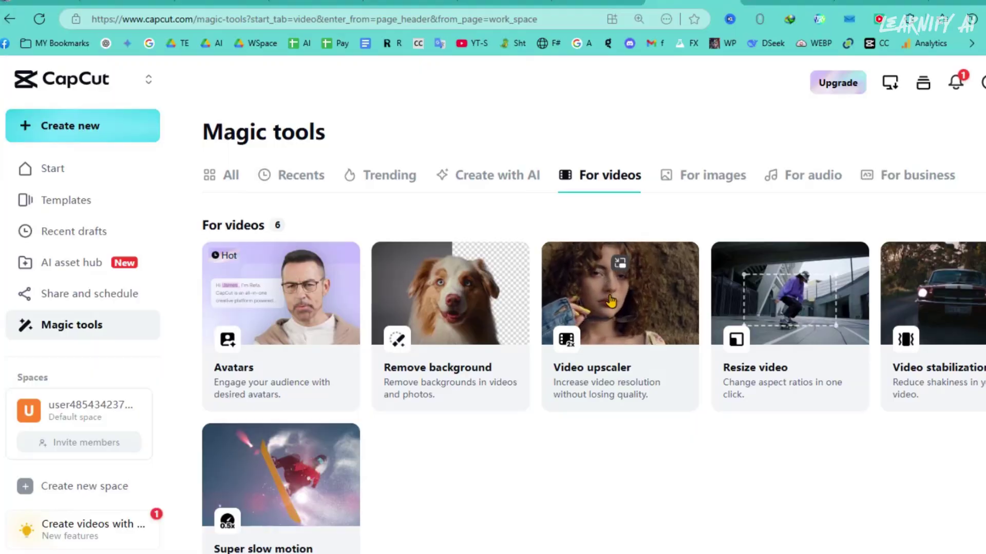
click(607, 293)
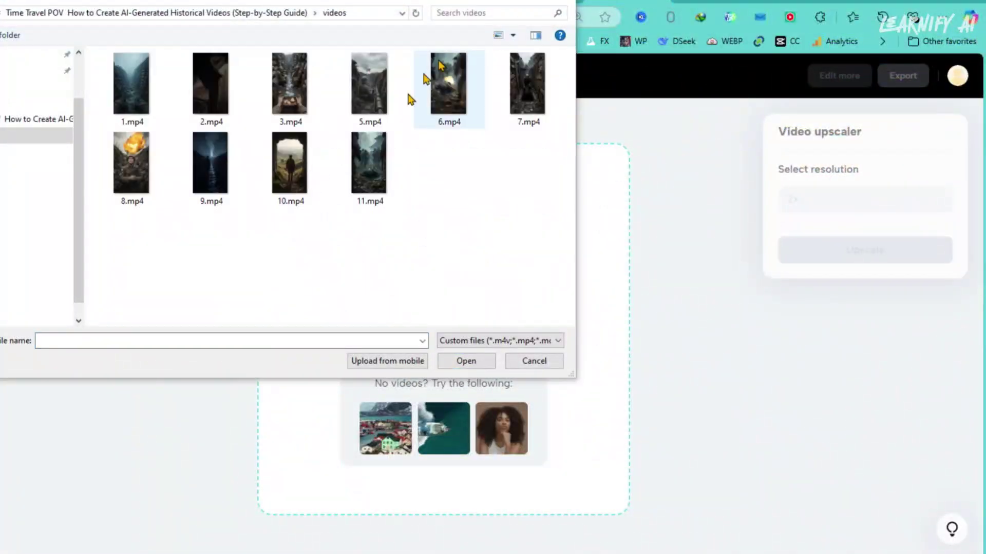
click(369, 162)
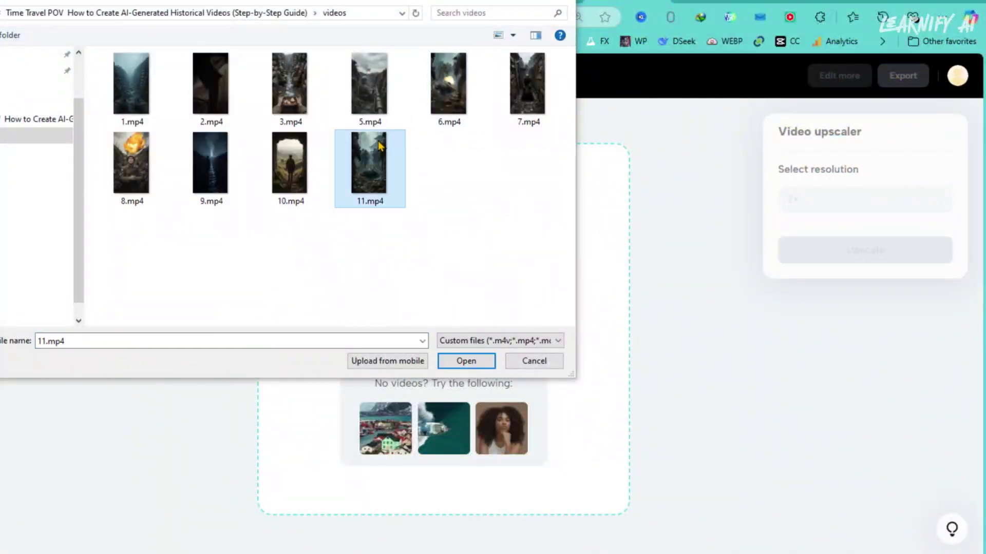
click(466, 361)
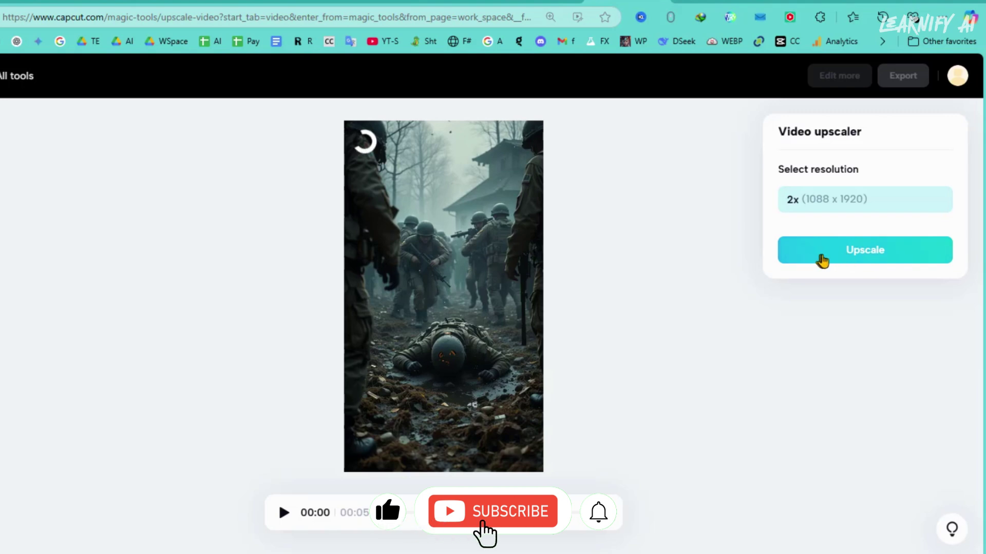
click(823, 257)
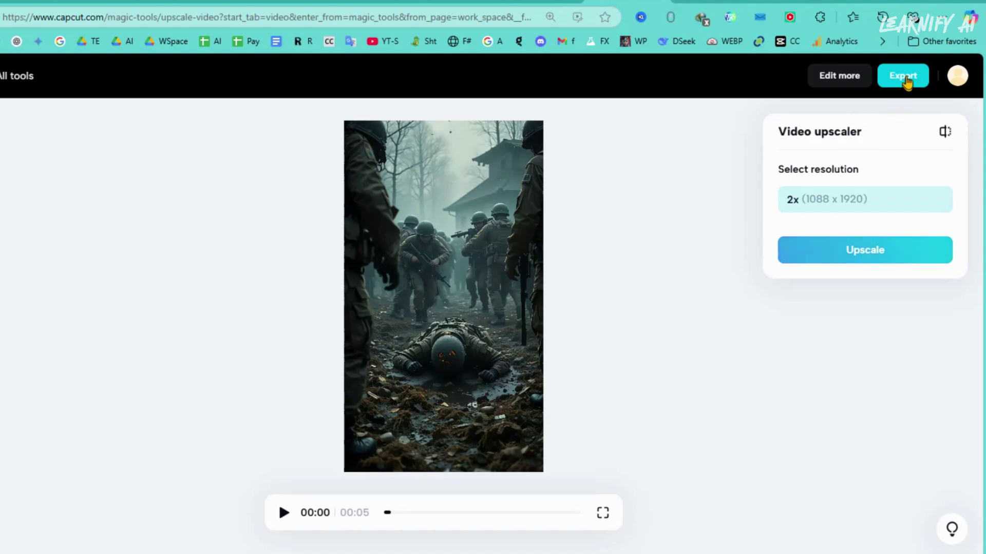
- Export the upscaled video and save it in the videos folder as 11.mp4, replacing the existing file
click(906, 81)
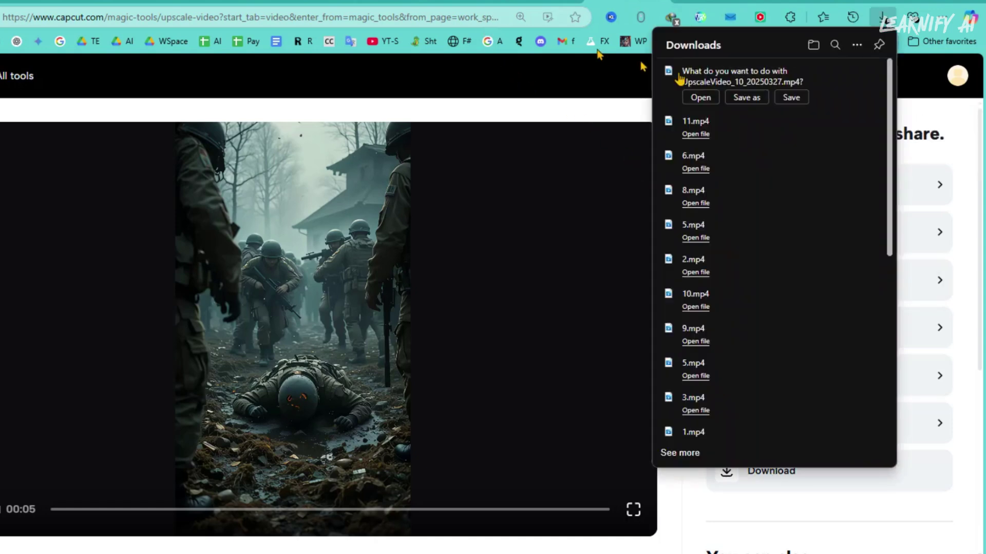
click(748, 98)
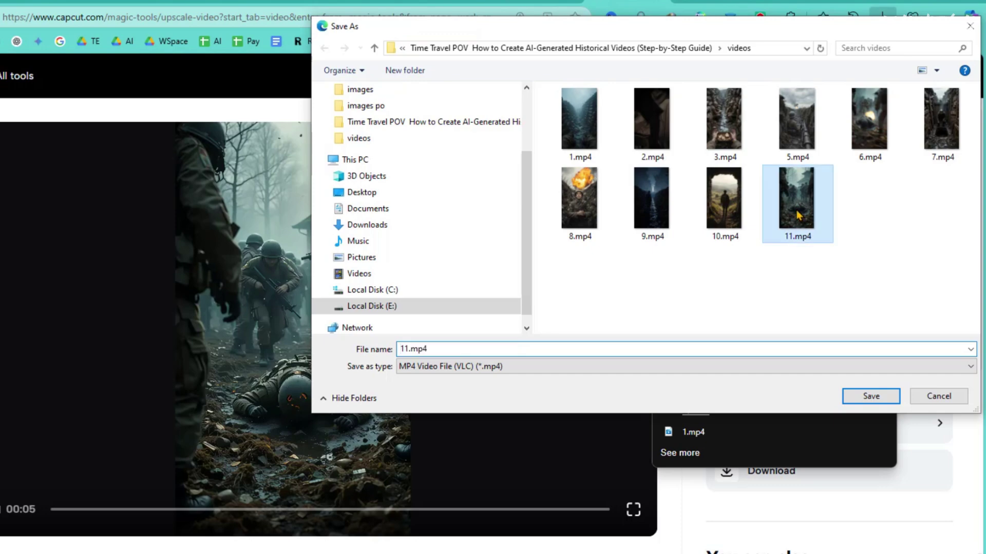
click(876, 397)
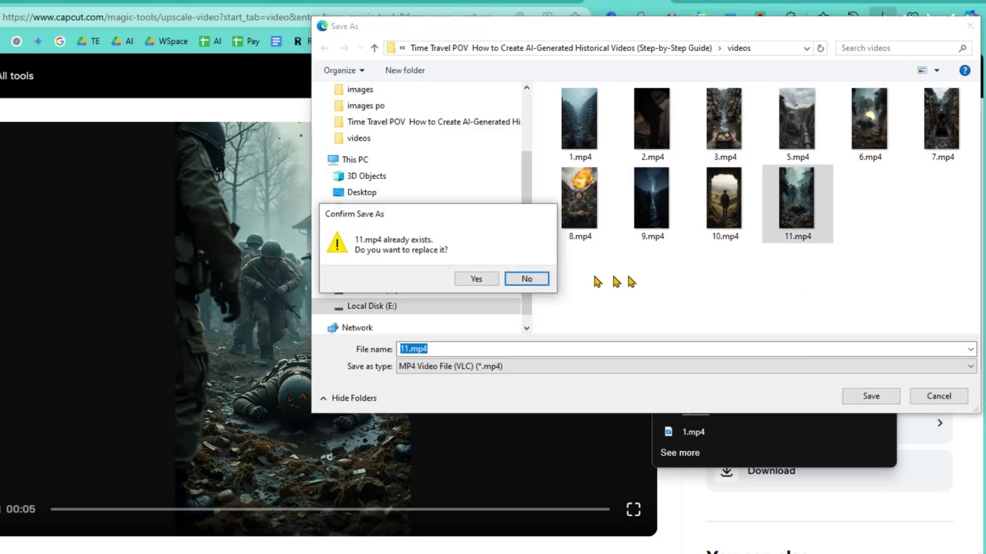
click(485, 284)
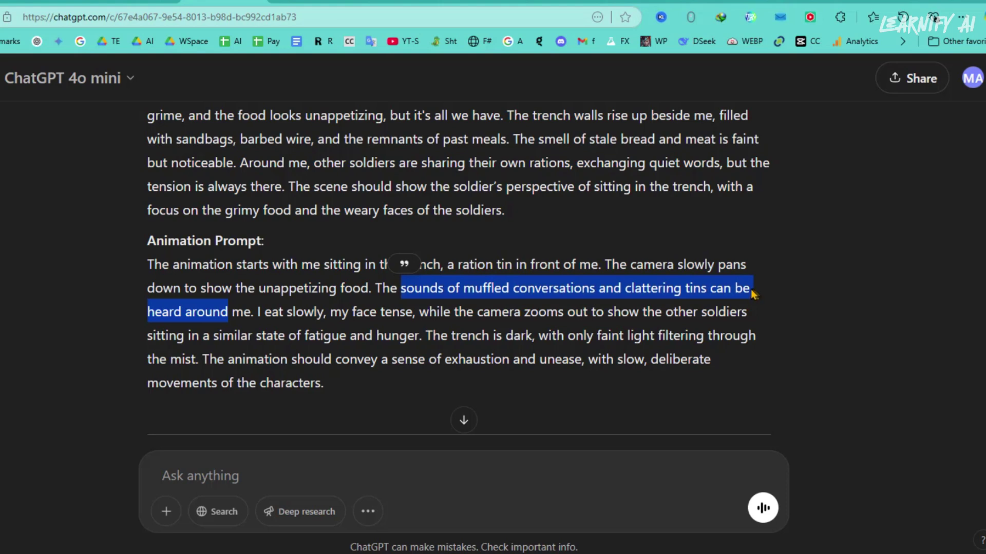
- Back in ChatGPT, examine the image and animation prompts through Scene 9 for the sounds each scene describes
click(537, 319)
scroll(575, 320, down, 5)
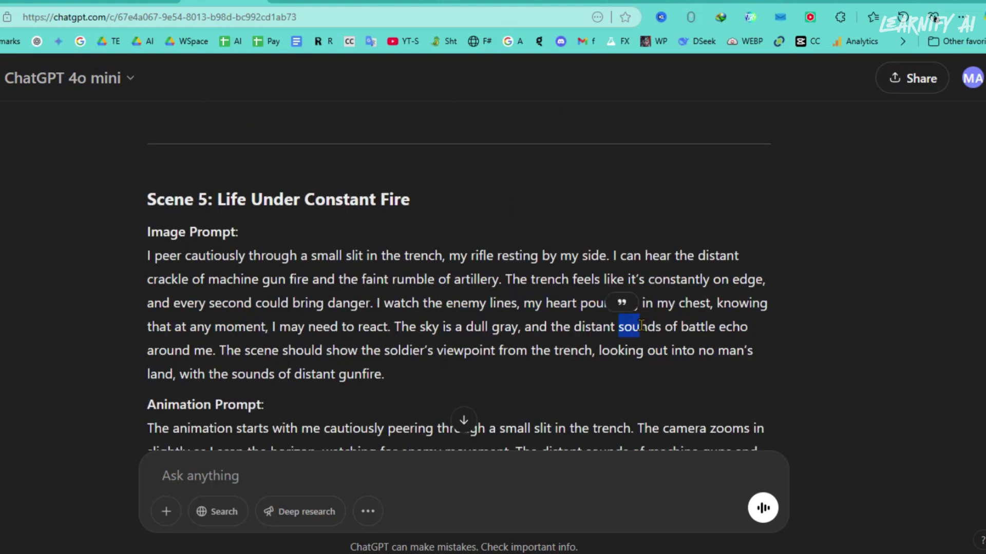
scroll(508, 246, down, 4)
drag(511, 248, 557, 254)
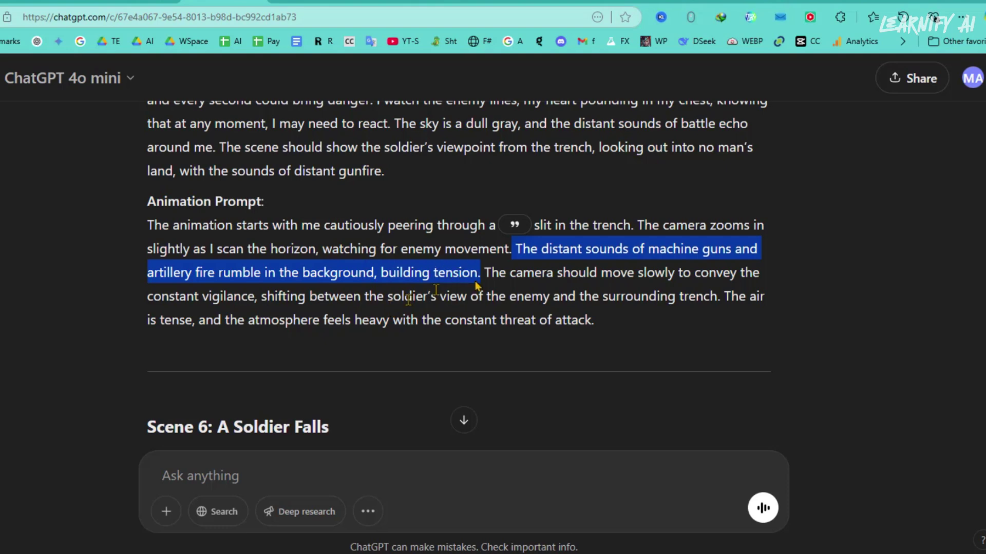
scroll(597, 264, down, 8)
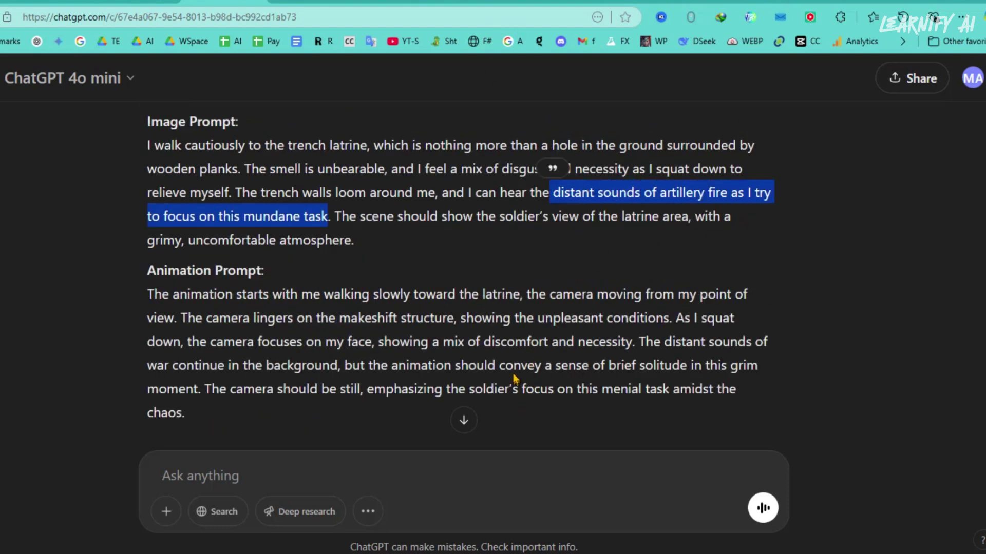
drag(639, 340, 658, 341)
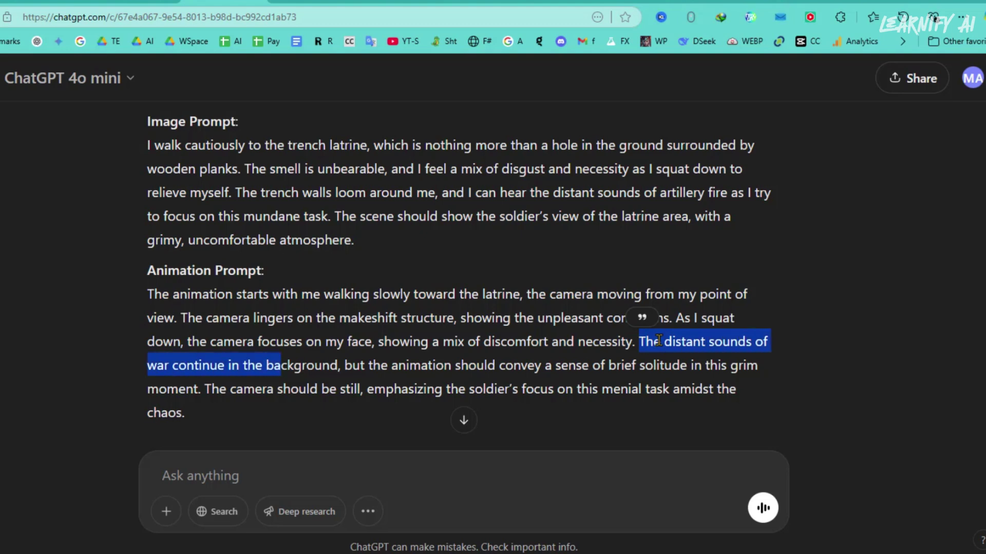
scroll(571, 284, down, 5)
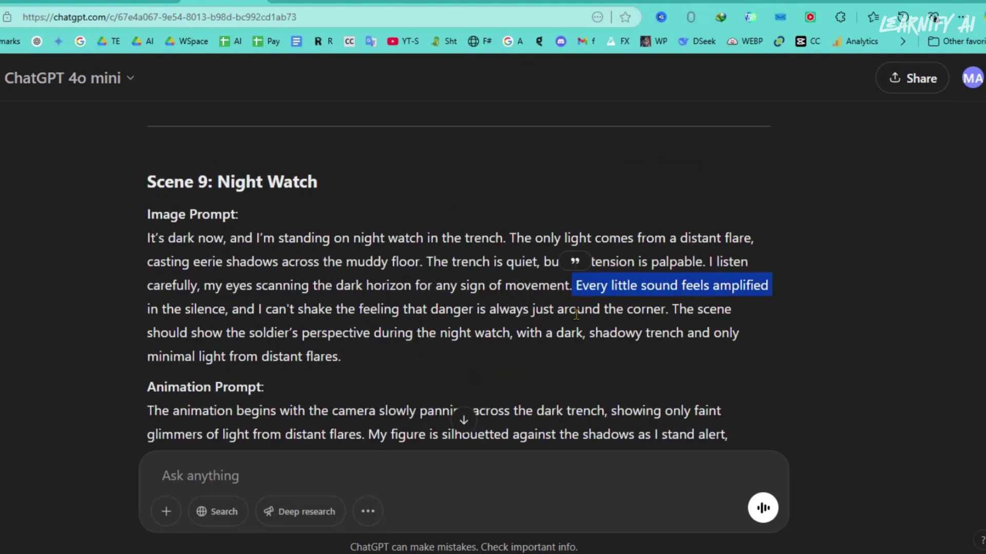
click(479, 306)
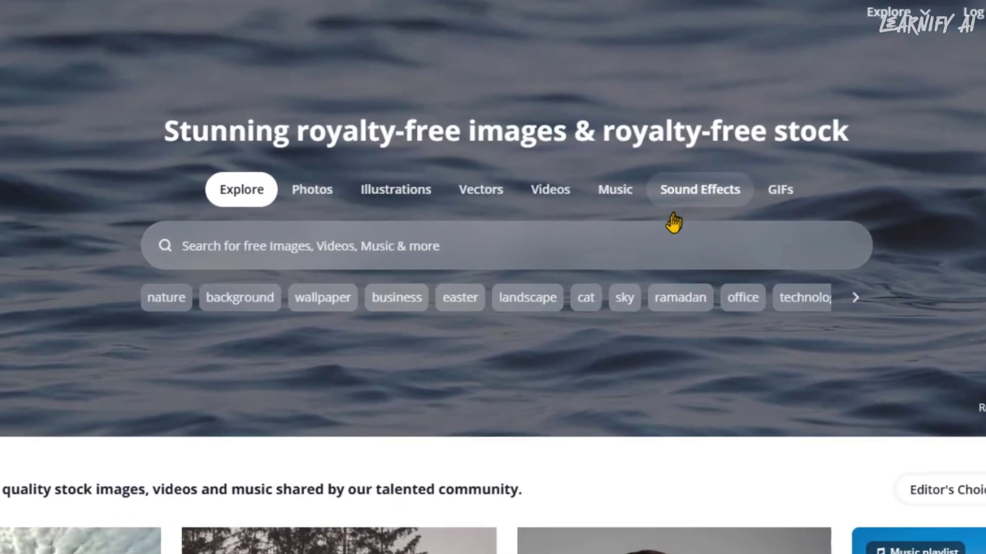
- On the royalty-free stock media site, search the sound effects for "war"
click(686, 211)
click(628, 240)
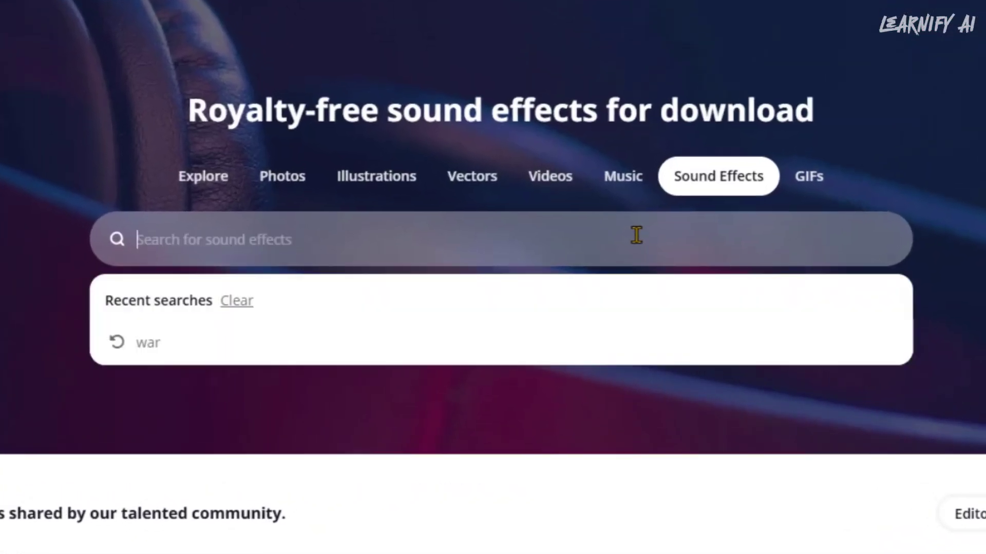
text(wa)
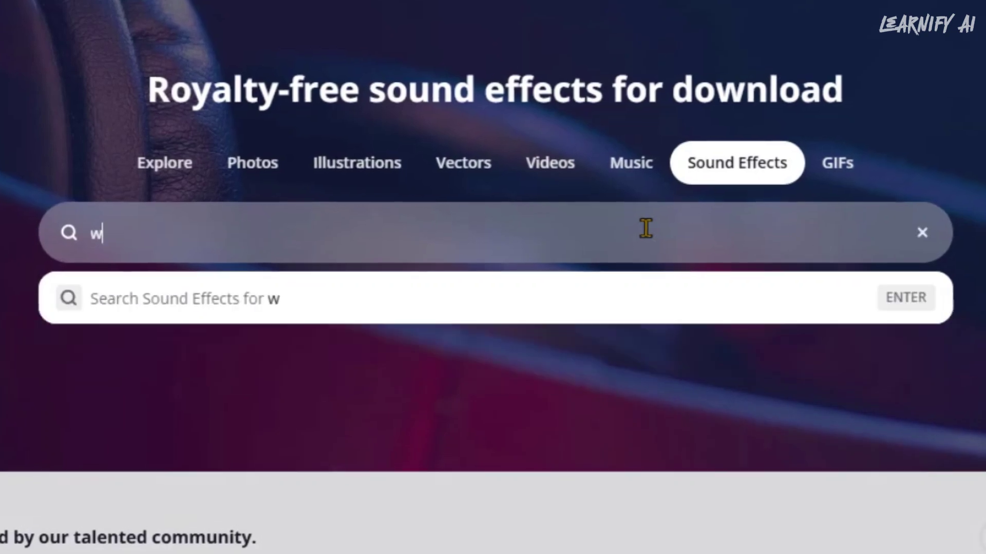
text(r)
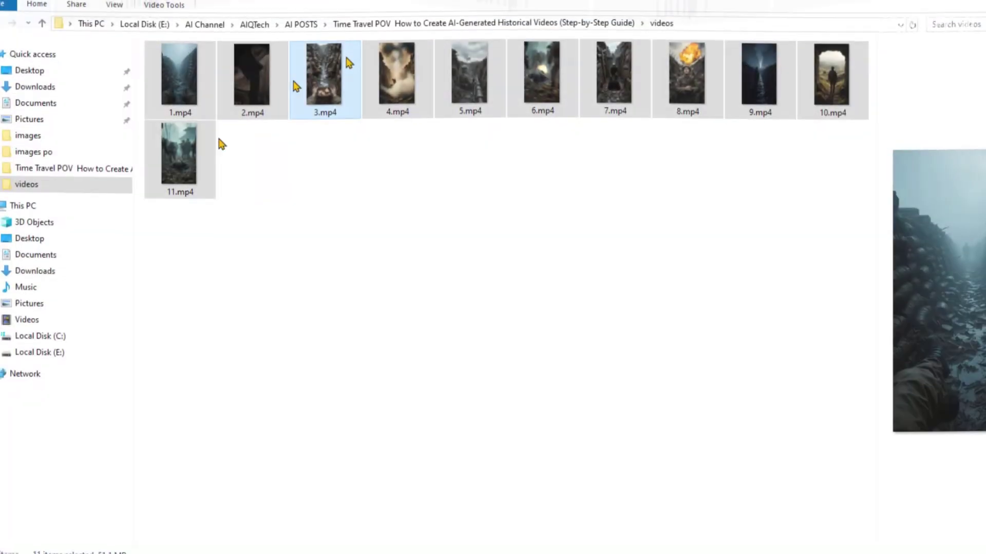
- Bring all clips from the videos folder into the CapCut desktop project and import all sound effects from the WAR folder
drag(318, 95, 439, 548)
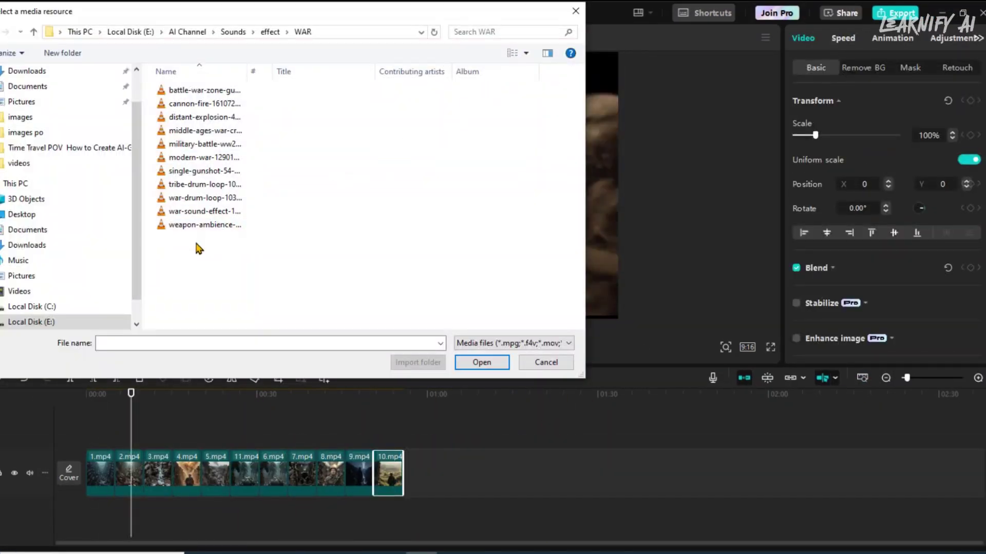
drag(442, 257, 197, 95)
click(481, 362)
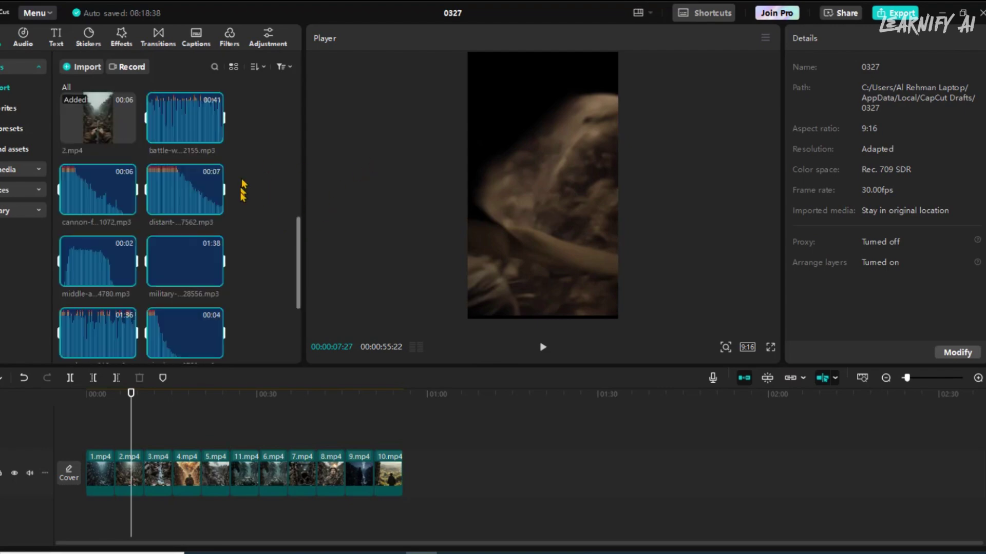
- Scale the video clips on the timeline up to 103% one after another, continuing through the later clips
click(977, 378)
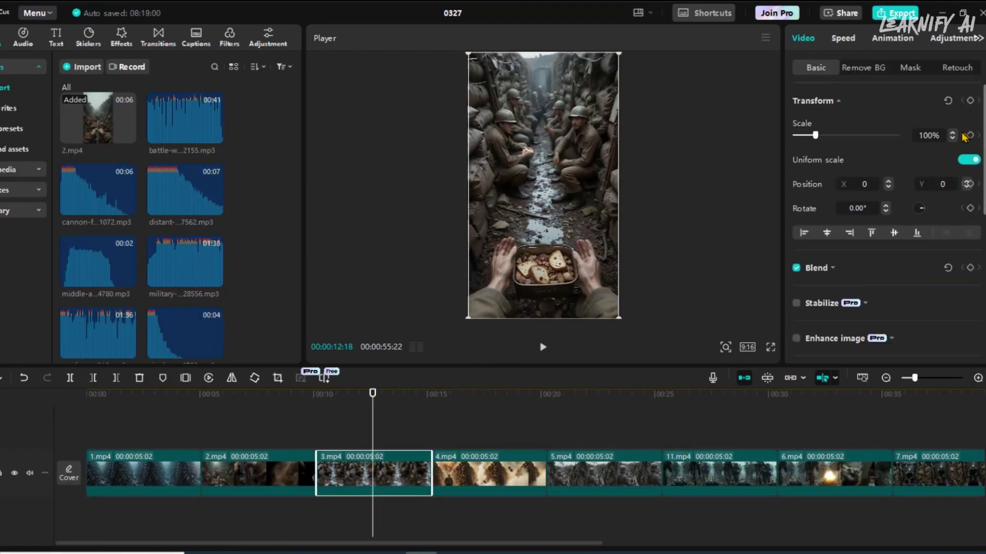
click(595, 470)
click(952, 133)
click(732, 470)
click(952, 133)
click(825, 470)
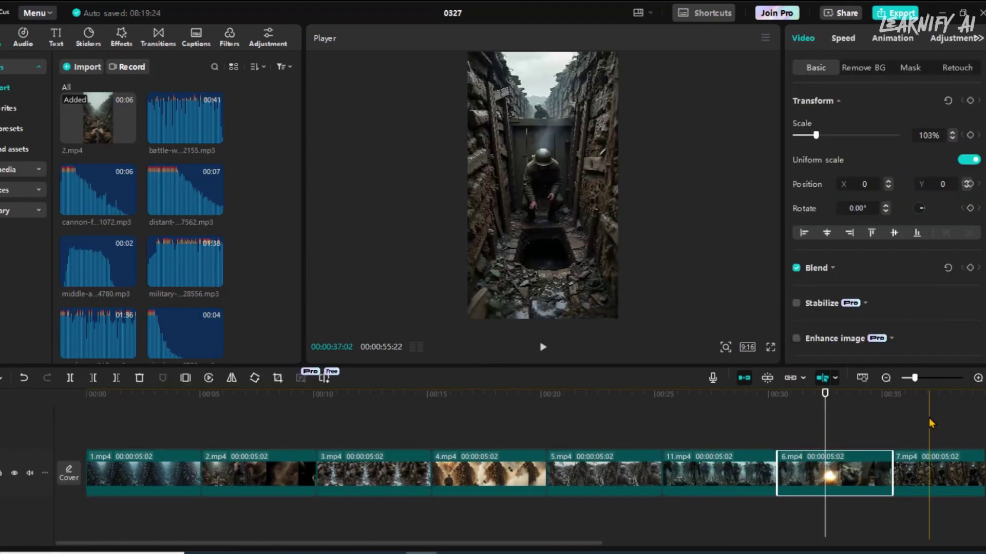
click(928, 469)
click(951, 133)
drag(580, 544, 924, 548)
click(407, 470)
click(510, 470)
click(606, 470)
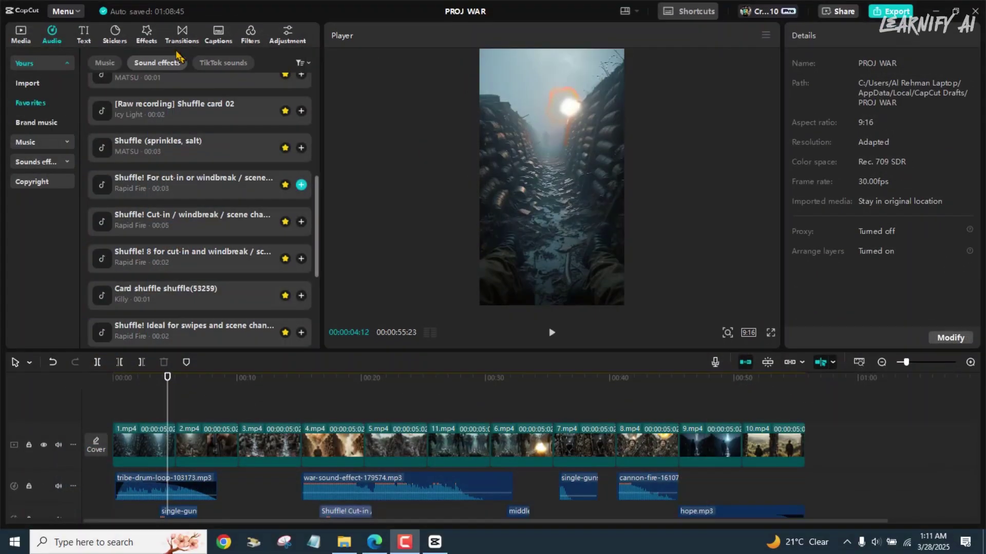
- Add a 0.5 s Black Fade transition between 1.mp4 and 2.mp4 and apply it to all clips
click(181, 35)
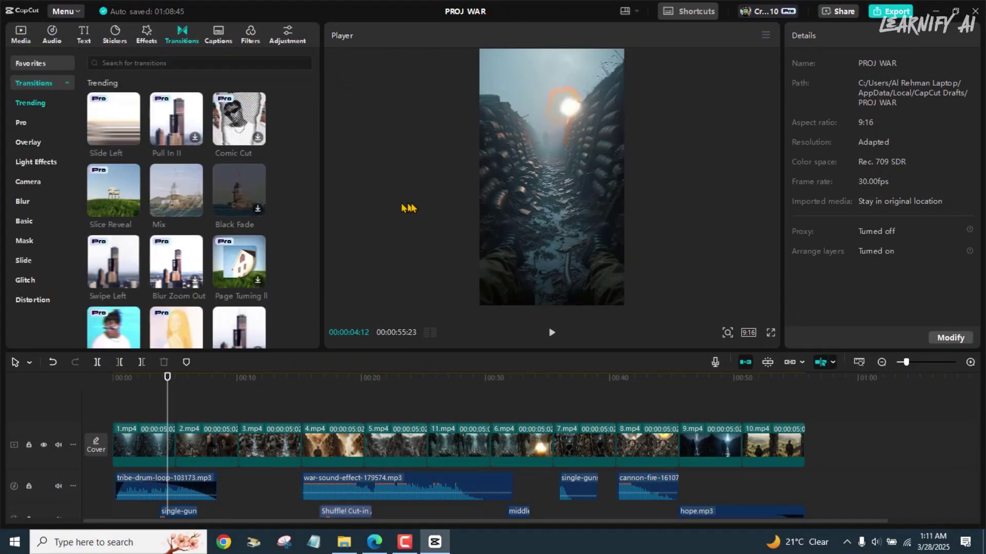
drag(171, 451, 174, 447)
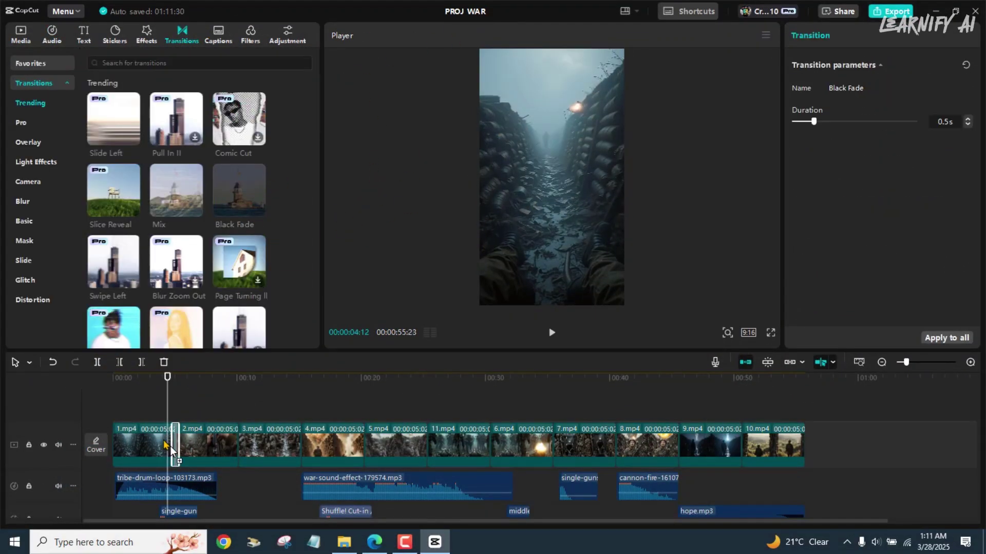
click(928, 337)
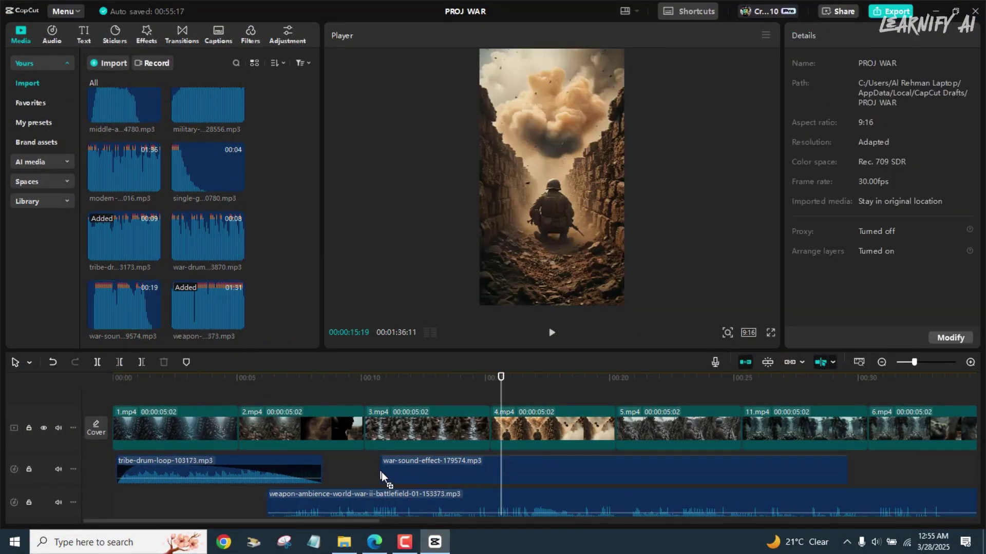
- Place war-sound-effect-179574.mp3 on the audio track and bring "Manifest It (Instrumental) - NEFFEX.mp3" from the Sounds folder into the project
click(381, 476)
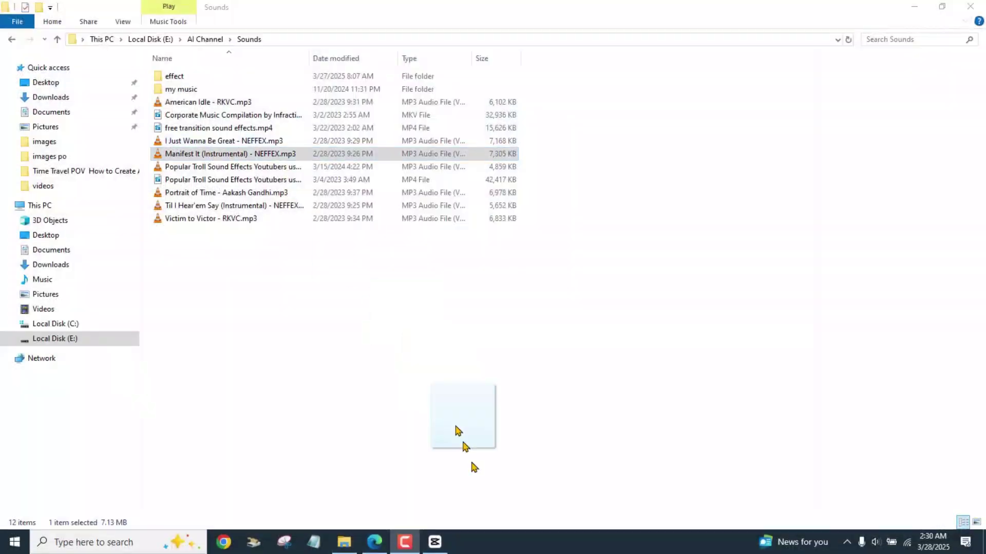
drag(474, 467, 360, 501)
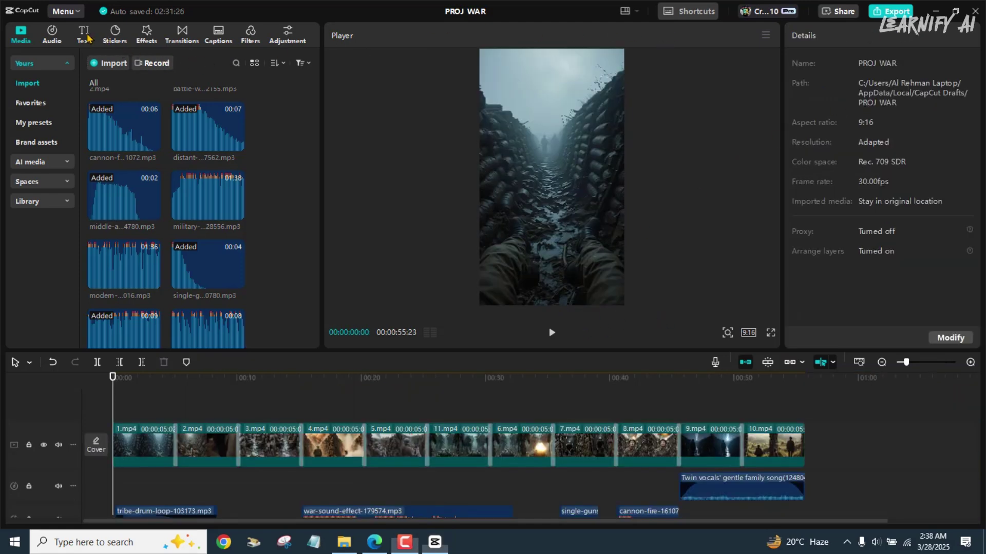
- Add a default text stretched over 1.mp4 reading "POV: He woke up to reality in the trenches during World War II", broken after "in"
click(86, 36)
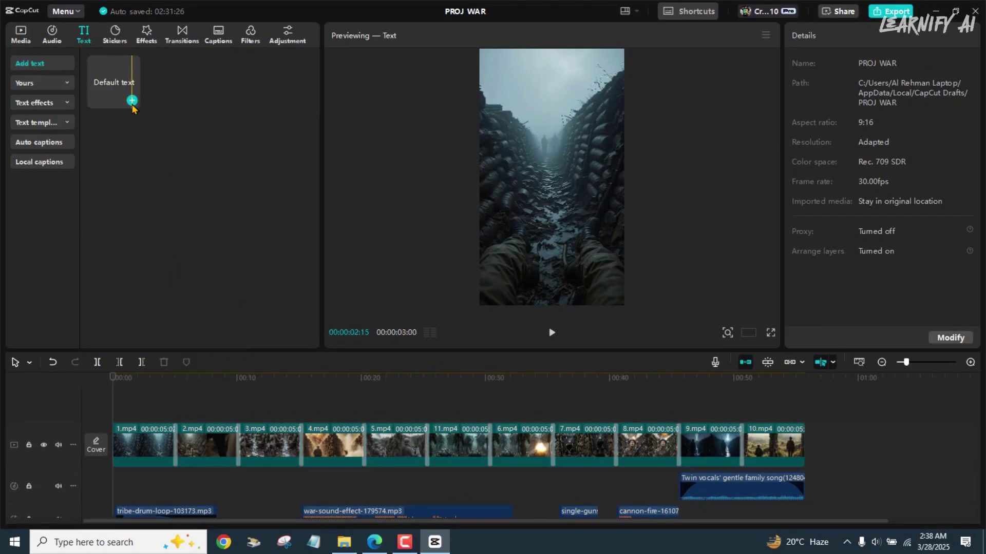
click(132, 102)
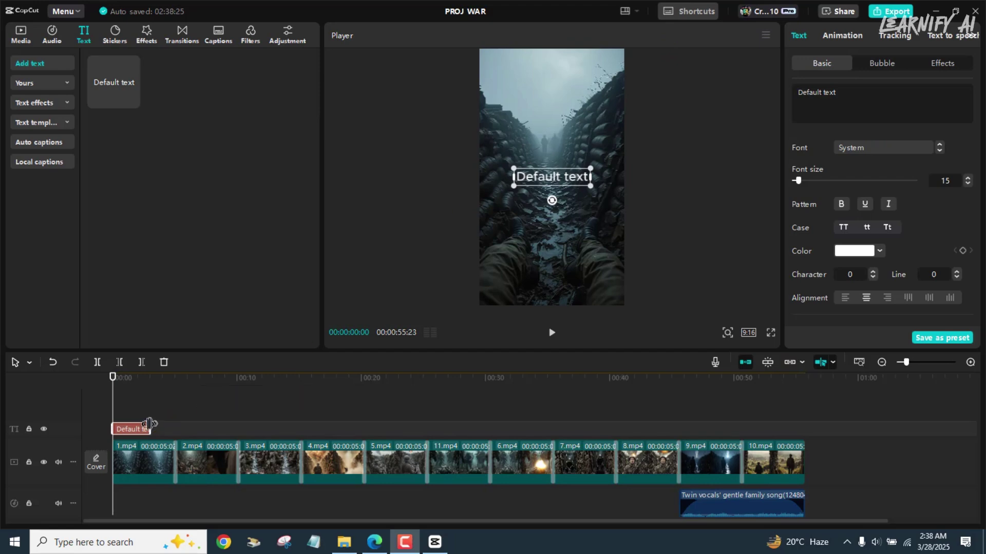
drag(149, 423, 172, 424)
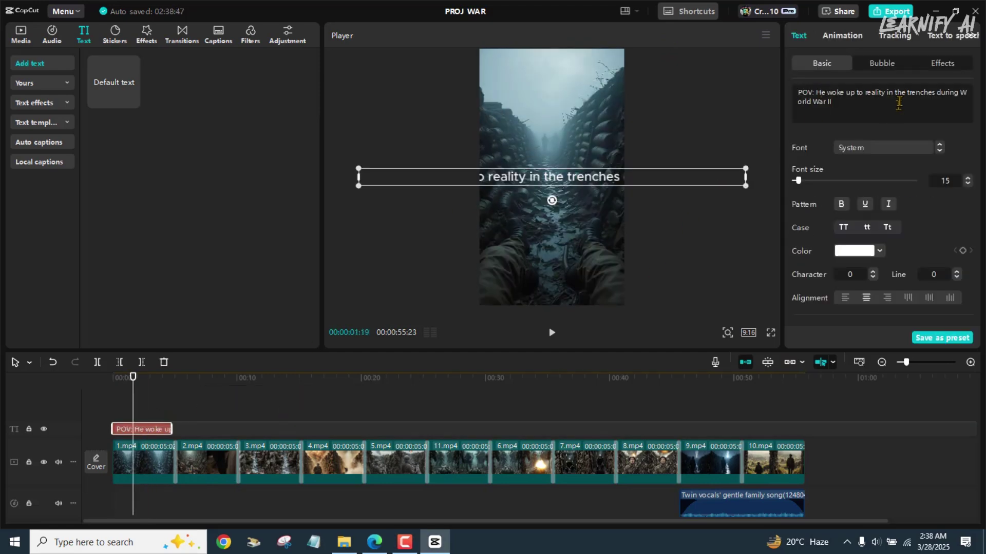
key(Return)
- Make the caption bold at font size 9, apply the black preset style with a light outline, and move it near the top of the video frame
click(969, 184)
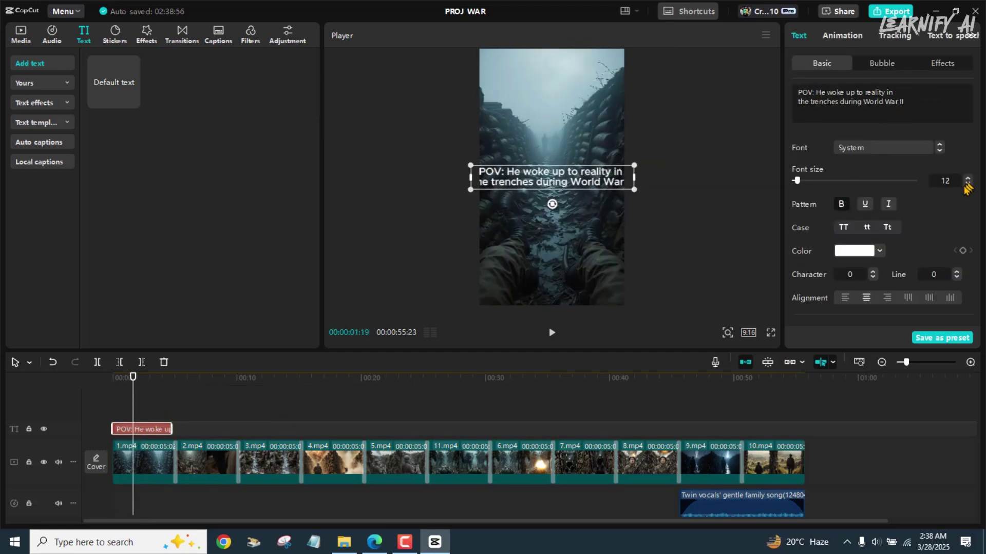
scroll(873, 231, down, 2)
click(867, 268)
scroll(924, 198, up, 3)
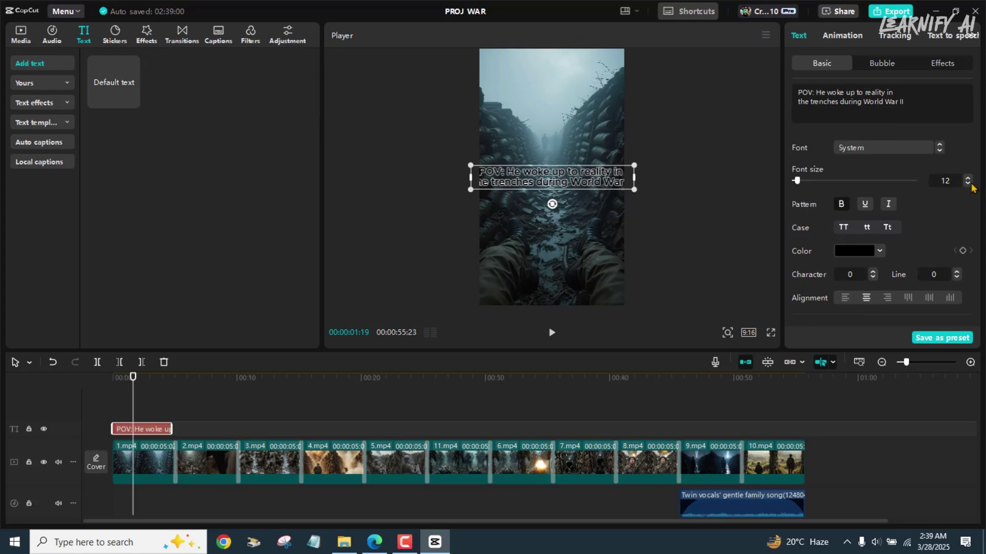
drag(602, 182, 598, 97)
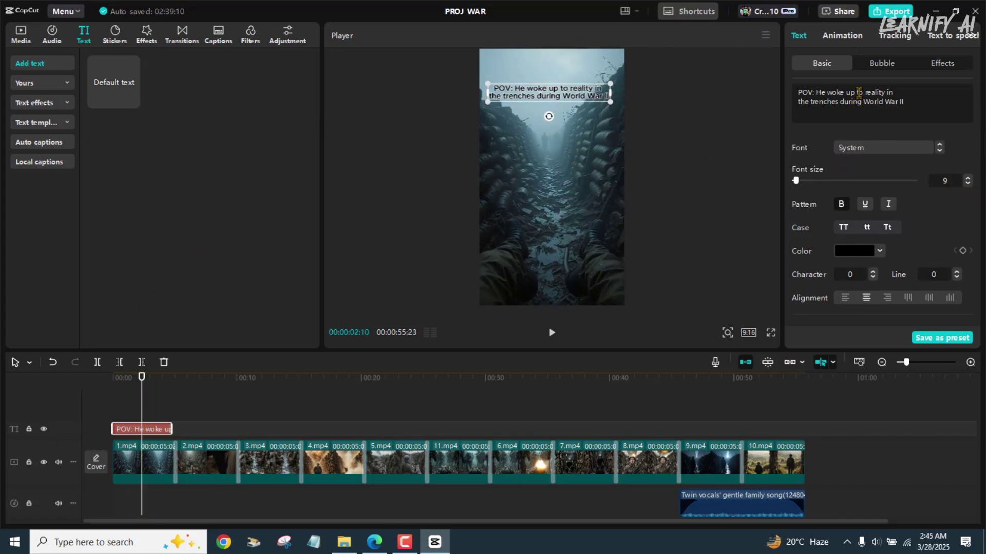
- Break the caption's lines after "up" and "during", and append "Morning Fog and Silent Waiting" to the first clip's caption
click(858, 92)
key(Return)
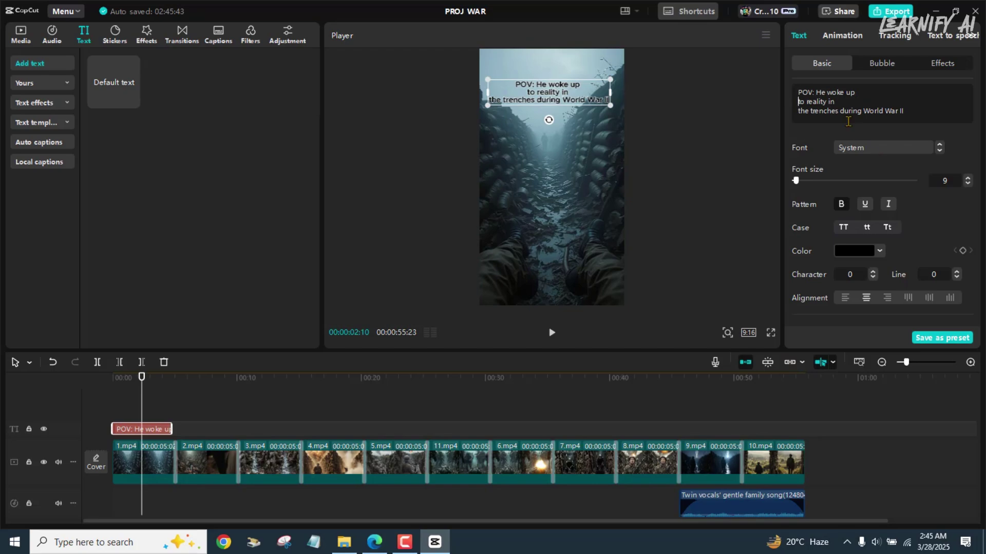
click(874, 110)
key(Return)
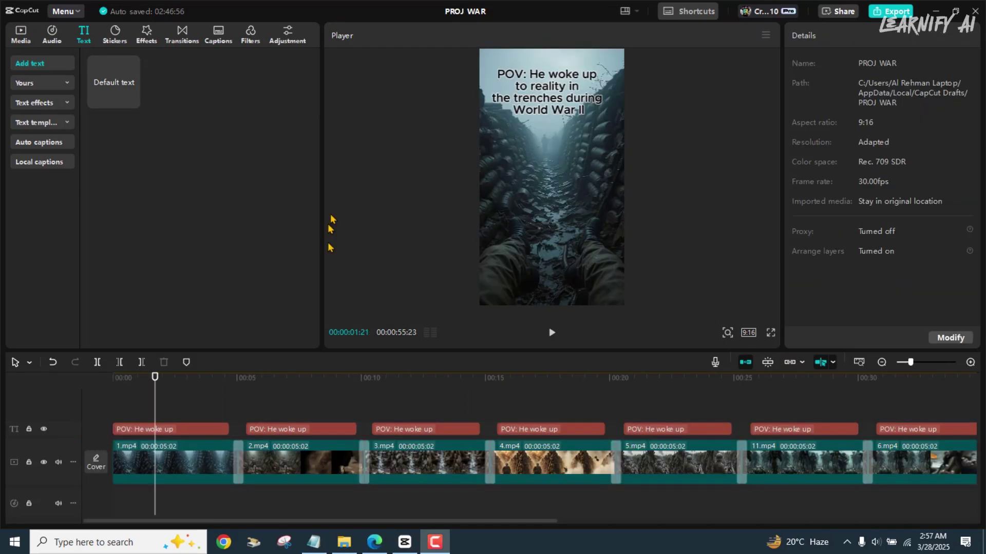
drag(267, 179, 99, 174)
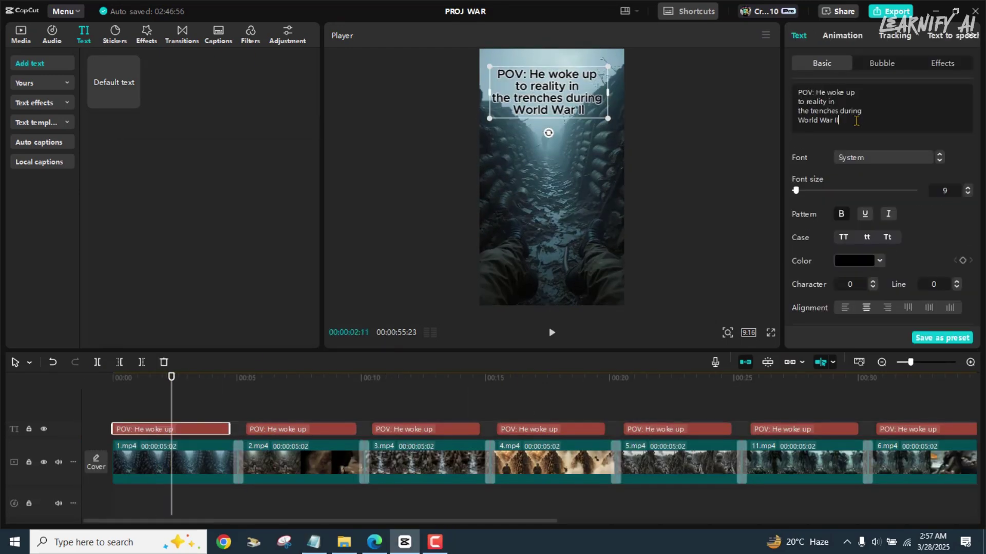
text(Morning Fog and Silent Waiting)
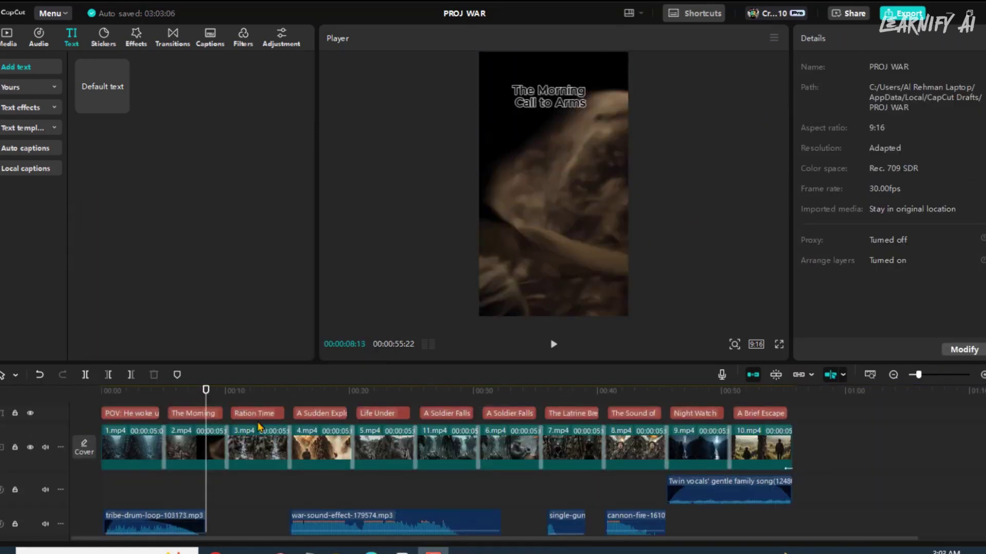
- Review the timeline tracks and export PROJ WAR as a 1080P H.264 mp4 at 30fps with the recommended bit rate
scroll(277, 487, down, 3)
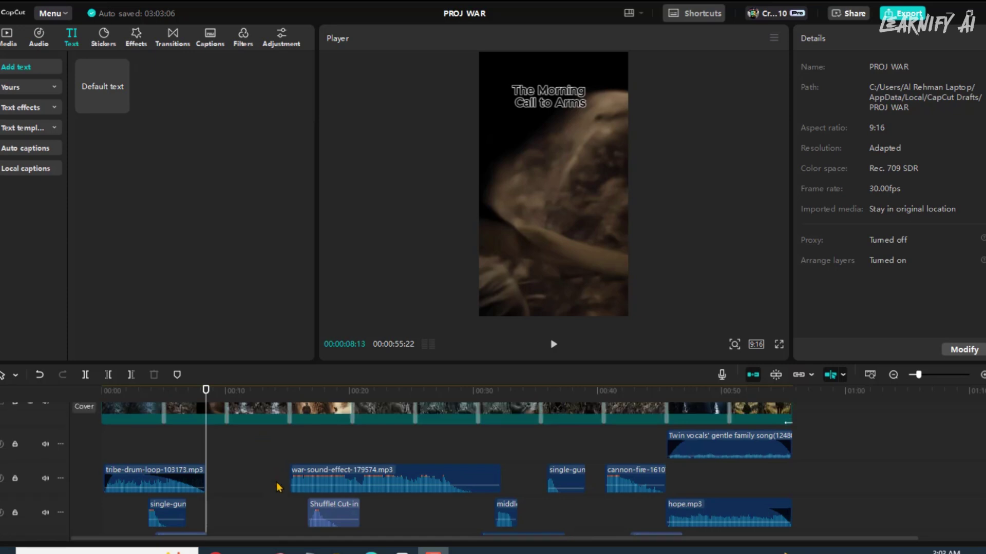
scroll(277, 486, up, 3)
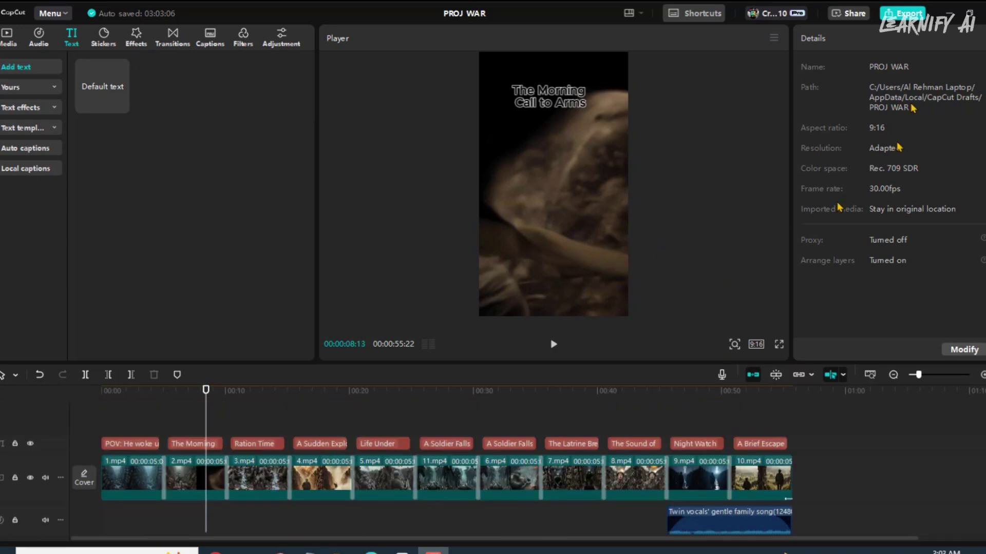
click(899, 16)
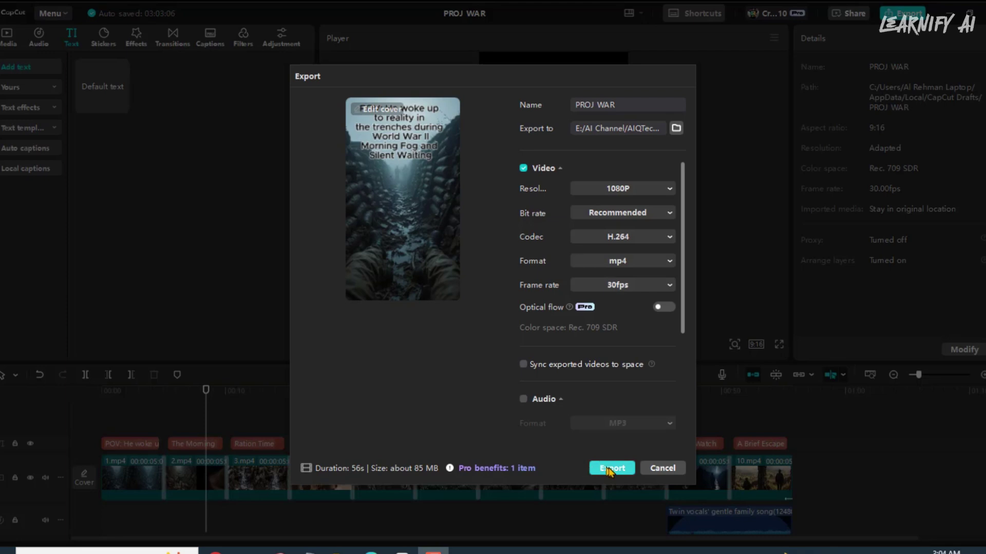
click(611, 469)
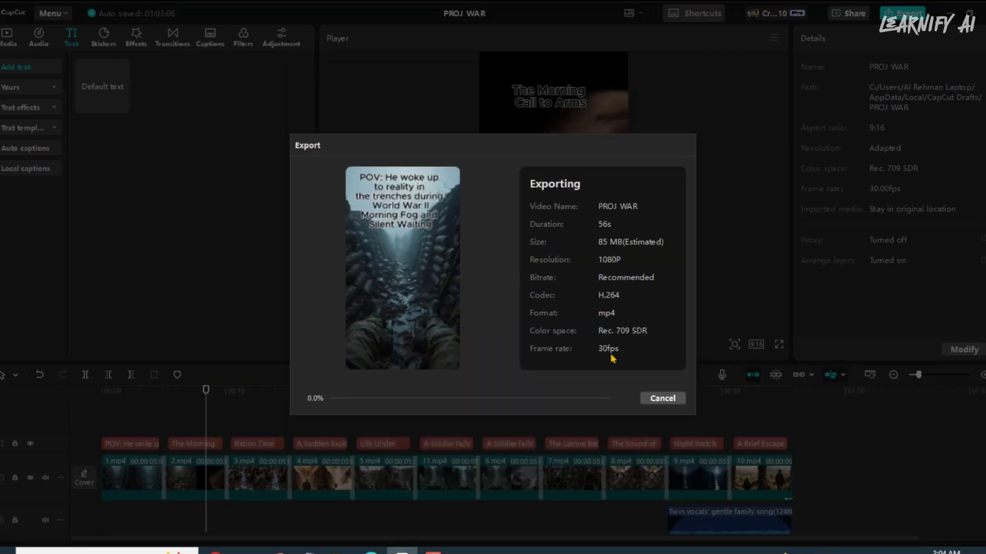